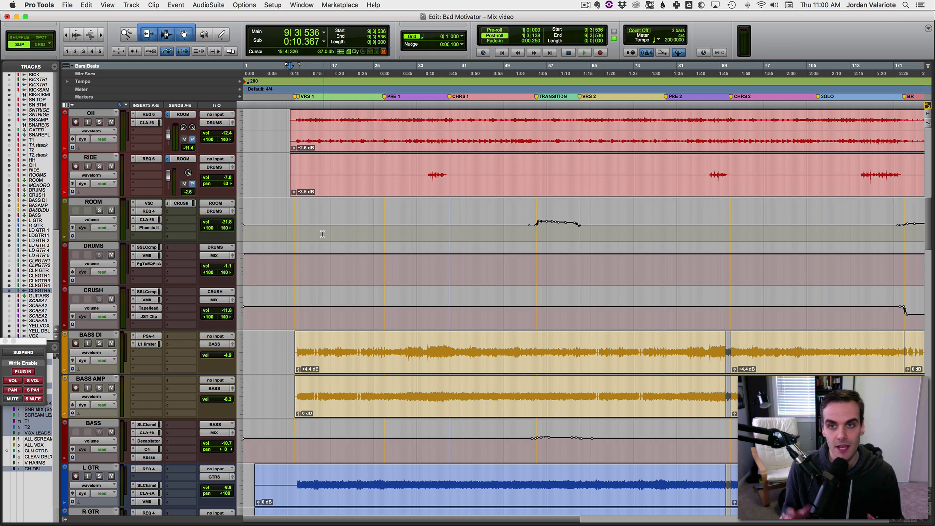
- Zoom in on the timeline and place the playback cursor at the start of the VRS 1 section
scroll(323, 234, up, 3)
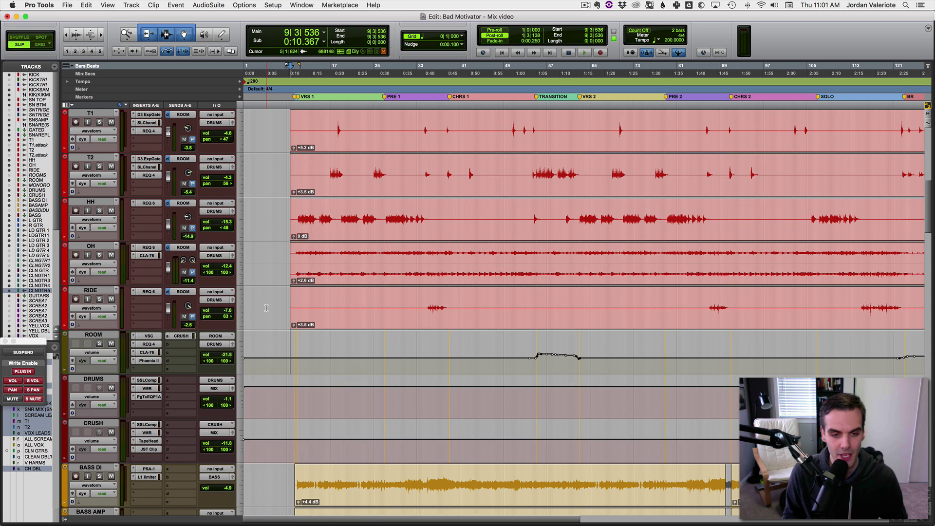
scroll(332, 248, up, 3)
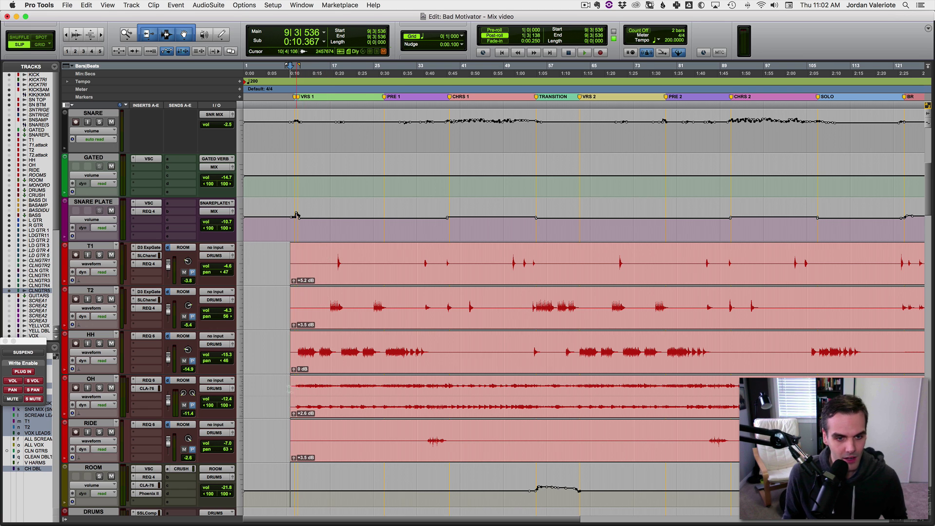
key(super+bracketright)
click(352, 344)
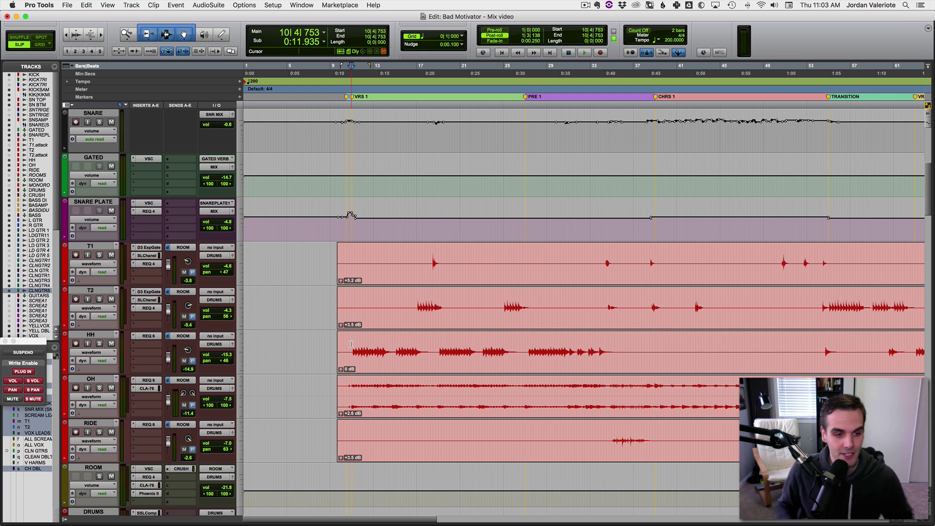
- Solo the HH, OH, RIDE and ROOM tracks and play them from the start of VRS 1
scroll(352, 343, down, 2)
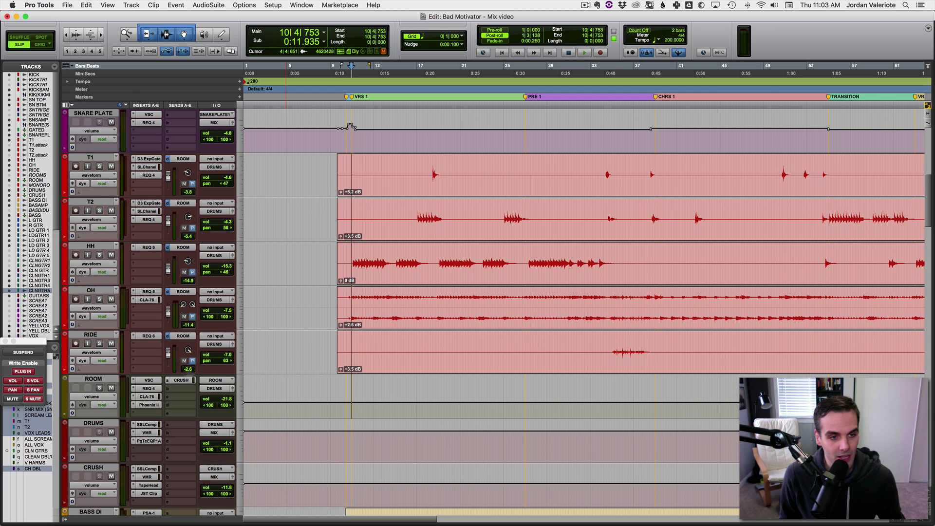
click(100, 343)
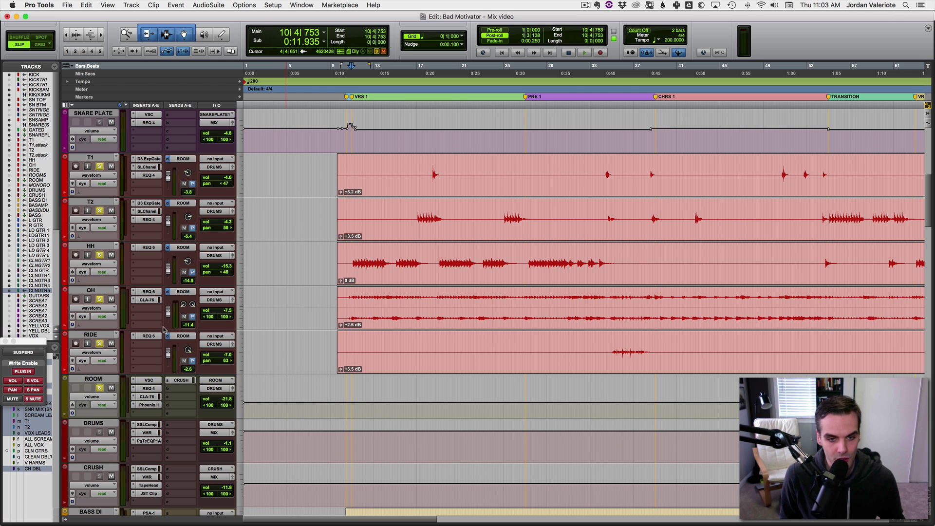
key(space)
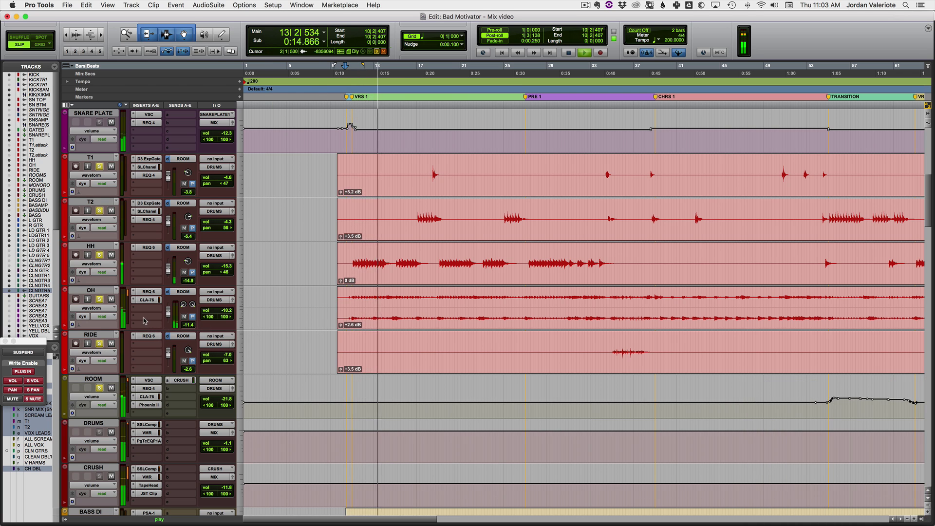
scroll(144, 322, down, 1)
scroll(145, 322, down, 2)
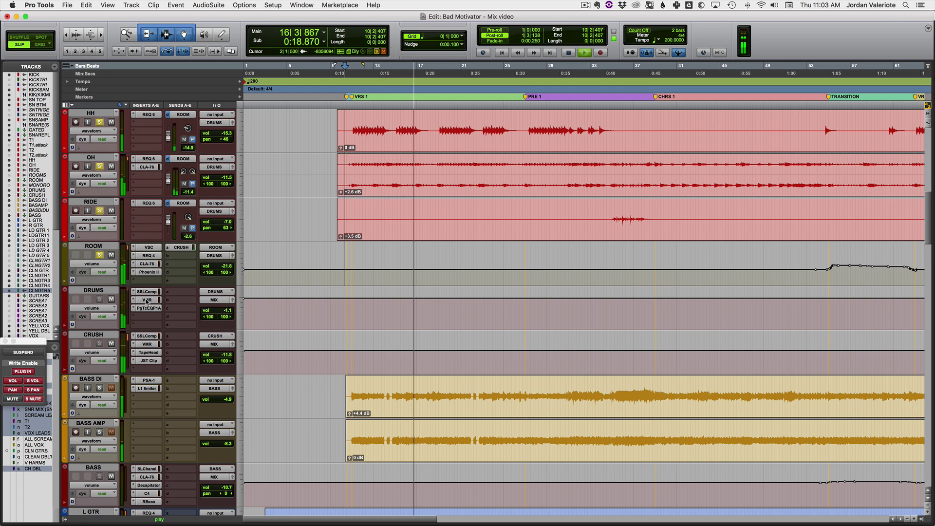
- Stop playback, mute the CRUSH track and open the Virtual Mix Rack insert of the DRUMS track
click(151, 304)
key(space)
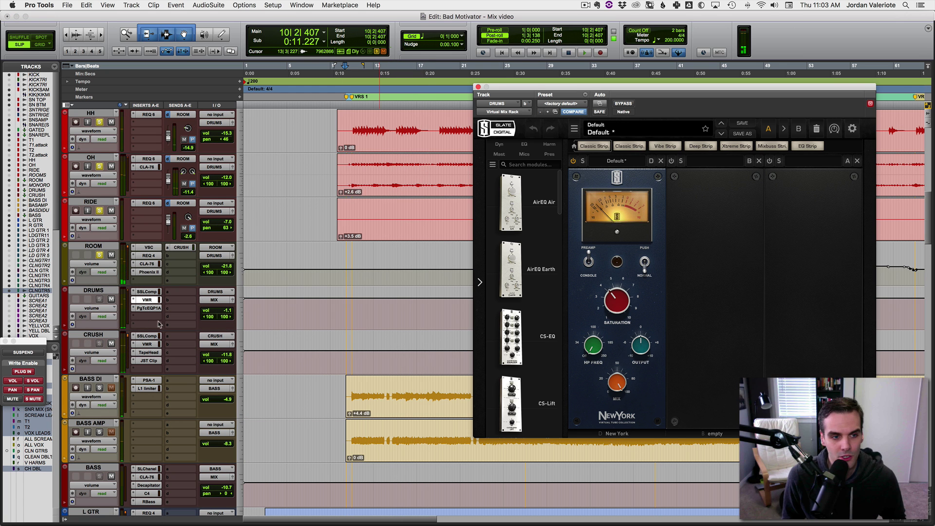
click(146, 344)
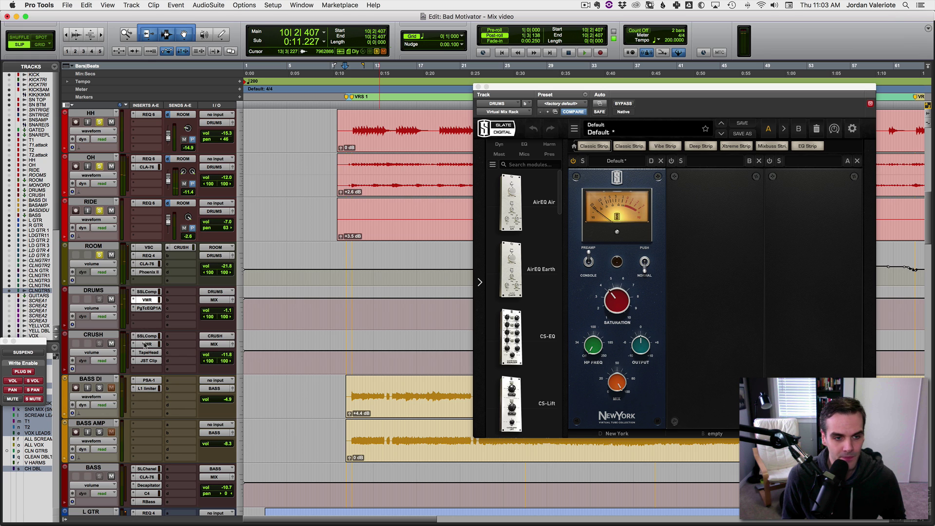
click(150, 301)
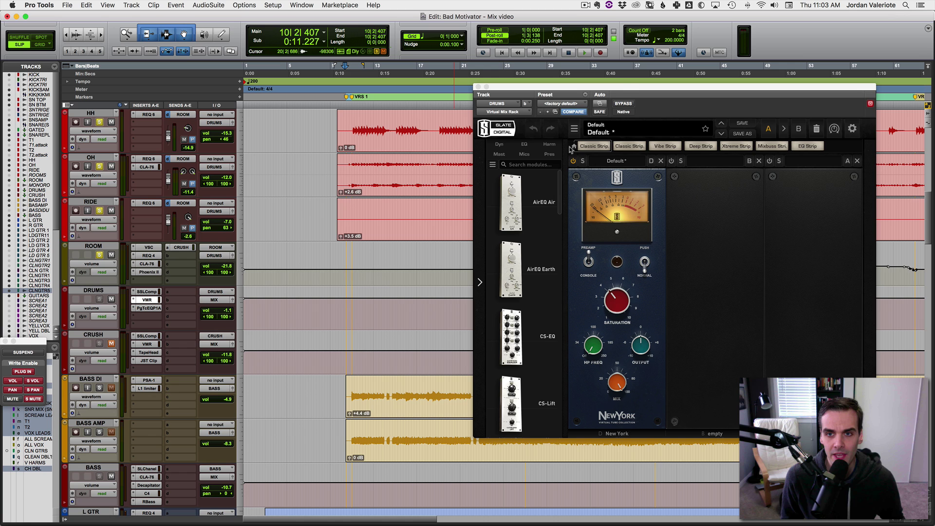
drag(633, 85, 555, 94)
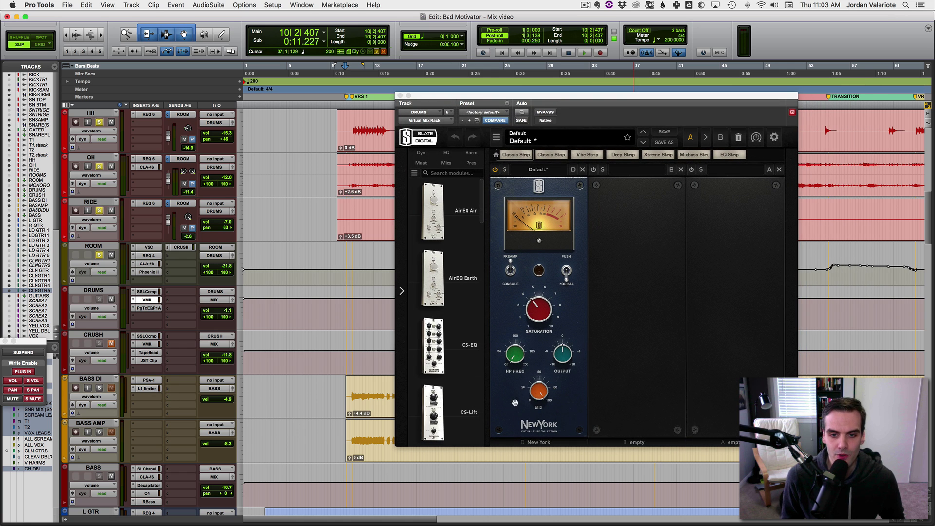
- Filter the rack's module browser to Harm and examine the Hollywood, London, New York, Revival and VCC modules
click(473, 153)
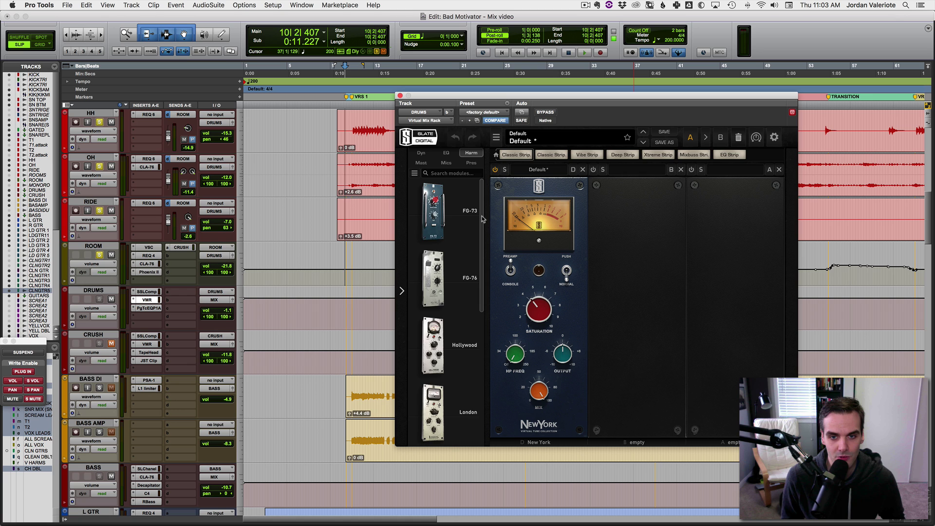
scroll(485, 280, down, 2)
scroll(485, 280, down, 2)
scroll(485, 210, up, 4)
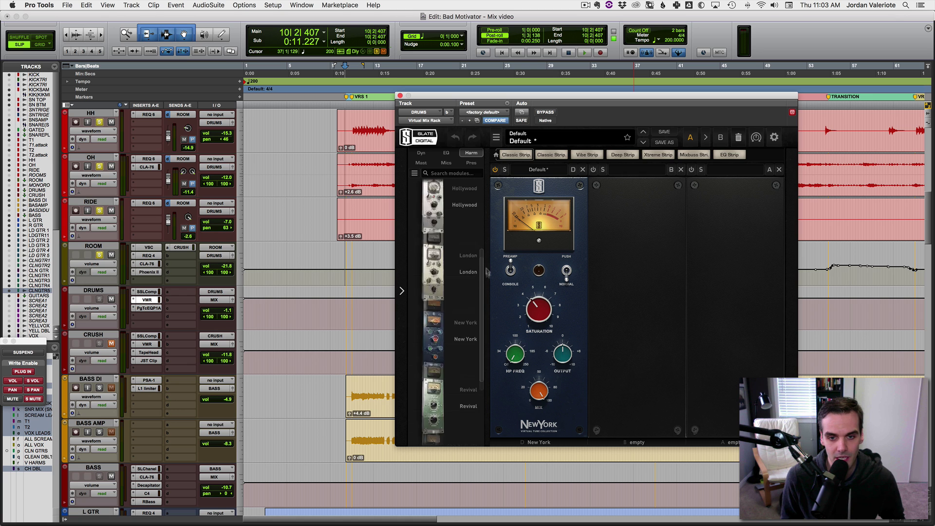
scroll(484, 211, down, 3)
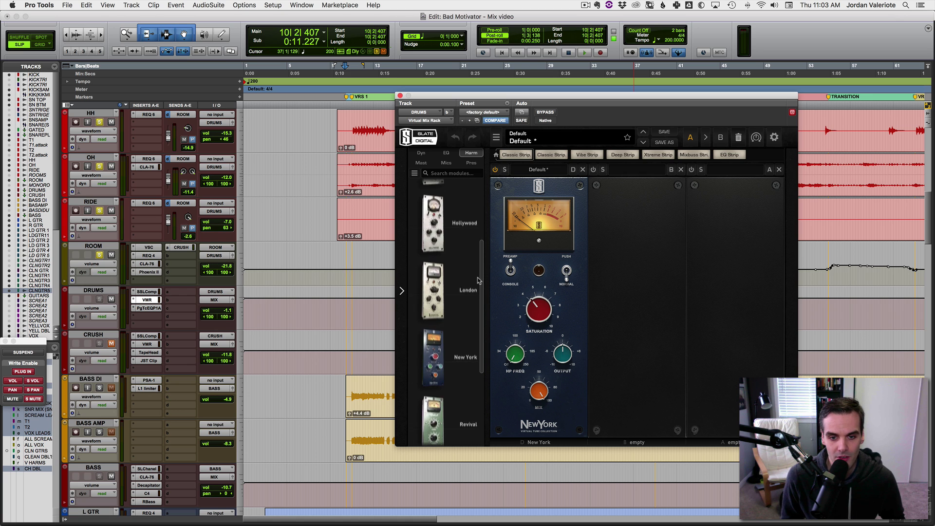
scroll(478, 278, up, 1)
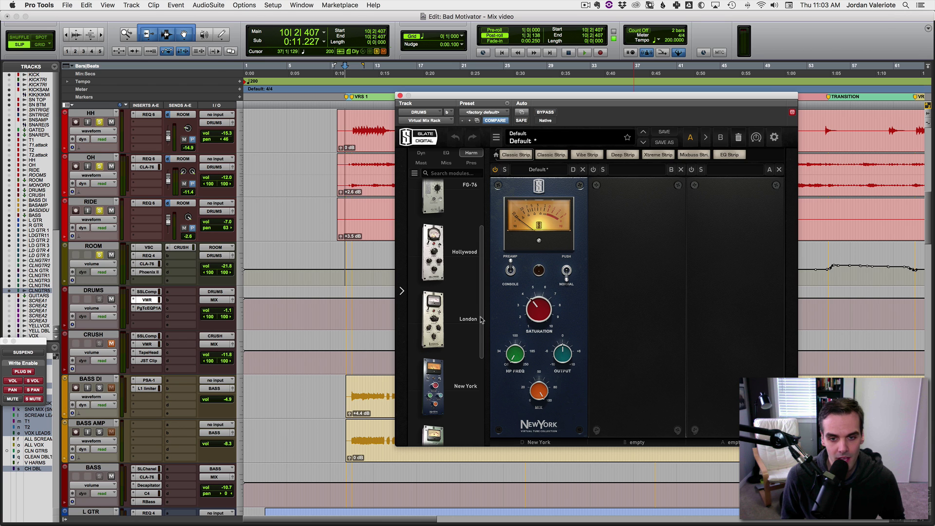
scroll(482, 331, down, 1)
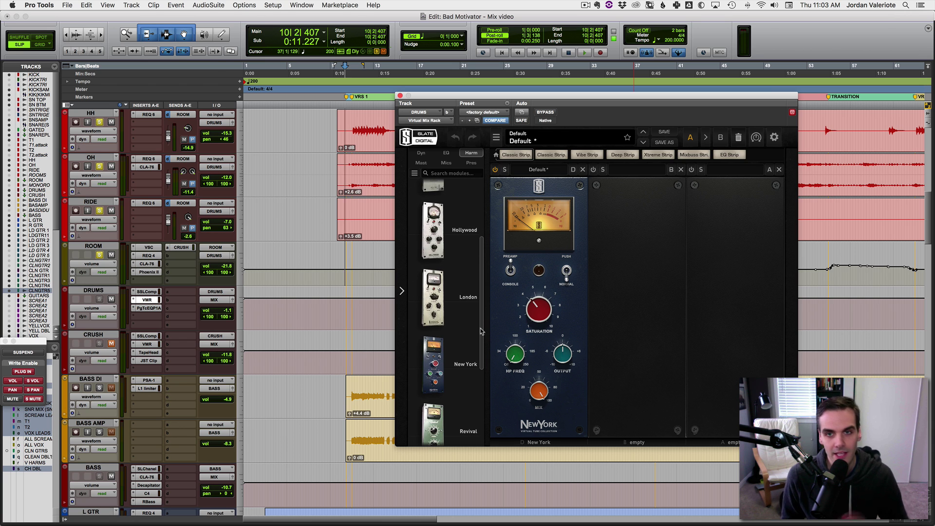
scroll(483, 336, down, 1)
scroll(482, 336, down, 1)
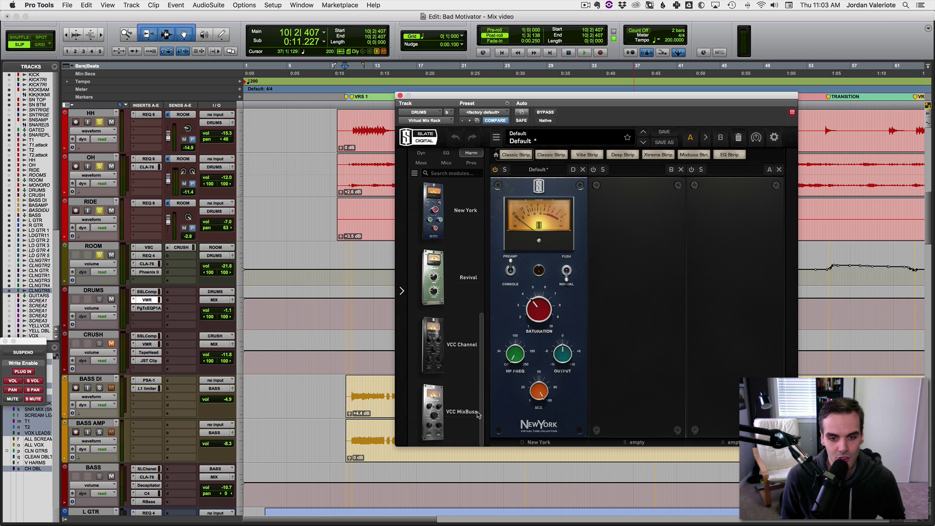
scroll(479, 336, down, 3)
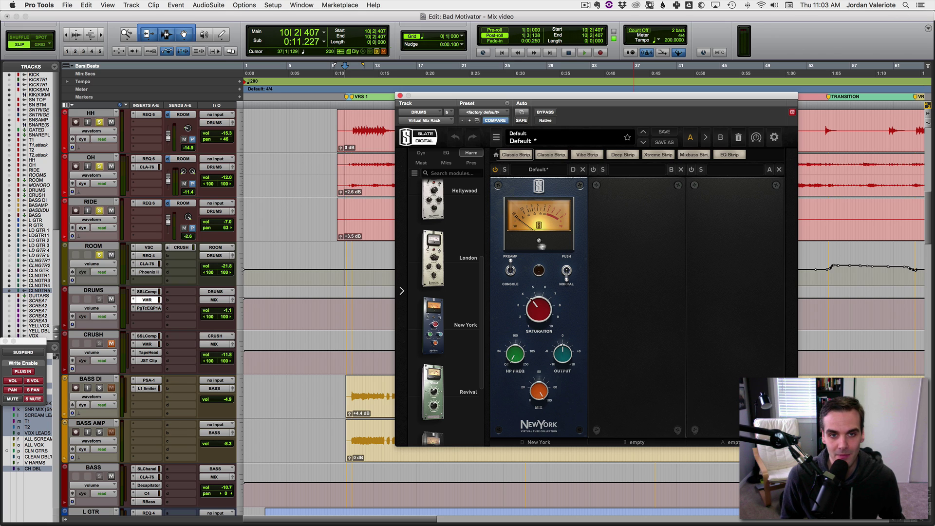
- Play the drums from just before VRS 1 and raise the New York module's saturation to 10.00
click(349, 162)
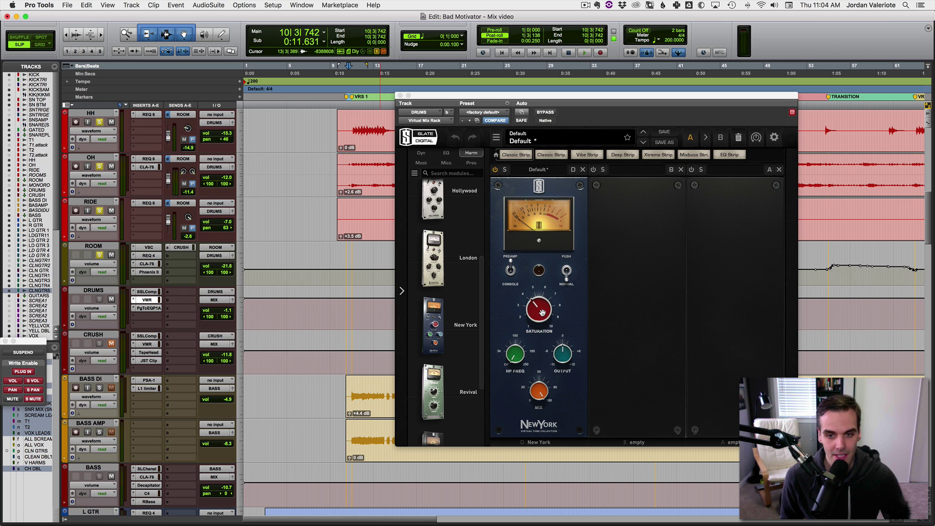
key(space)
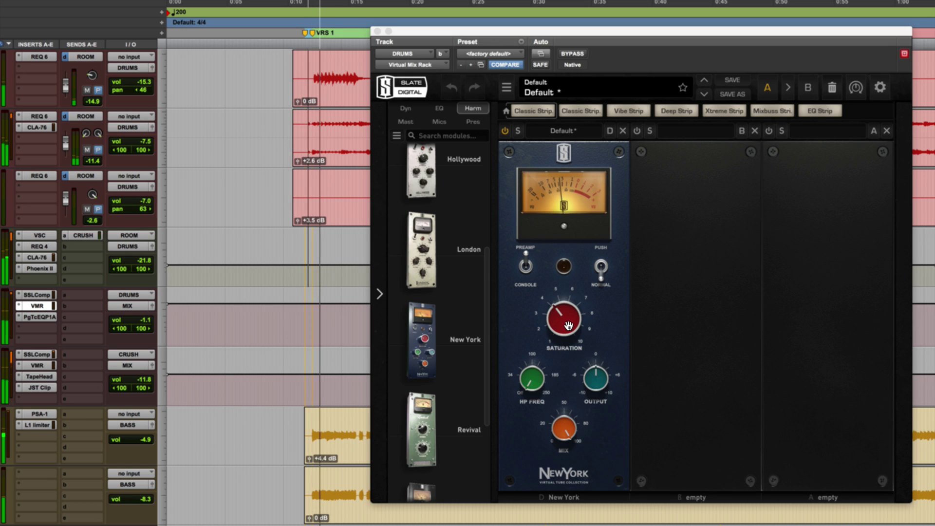
click(542, 314)
drag(570, 329, 591, 215)
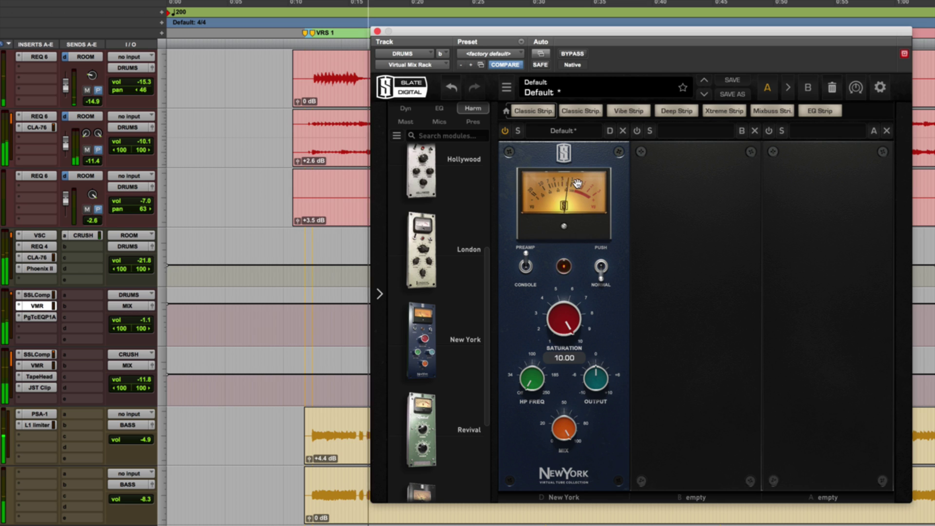
- Lower the New York saturation to about 9 and compare the drums with the module bypassed and active
click(506, 131)
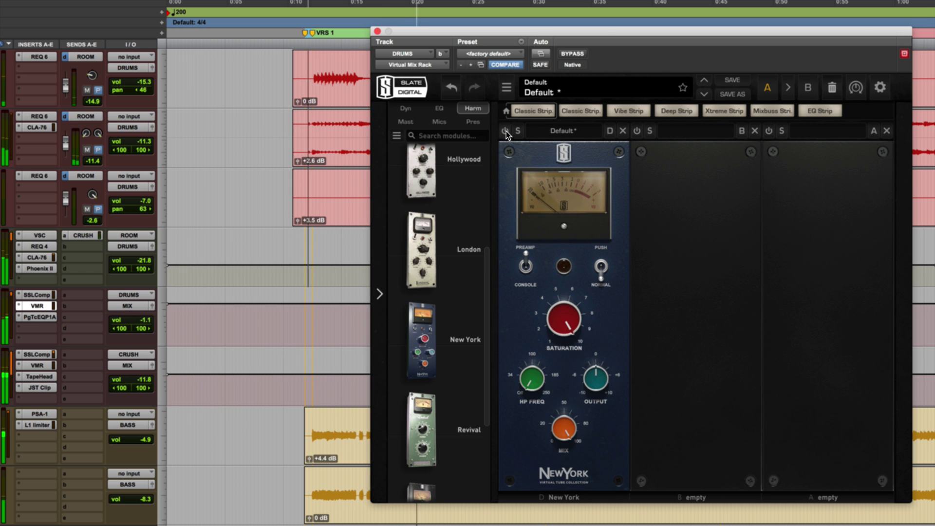
click(505, 131)
drag(572, 326, 569, 356)
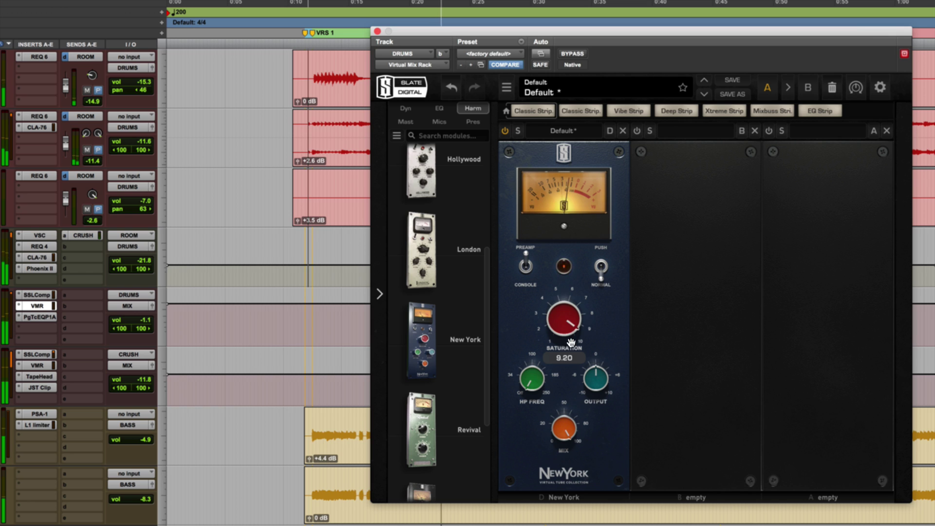
click(506, 132)
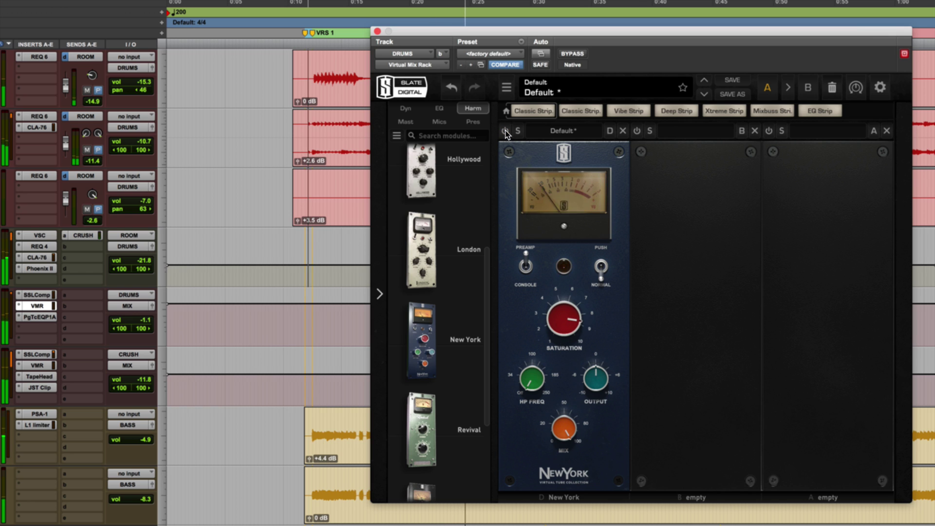
click(505, 131)
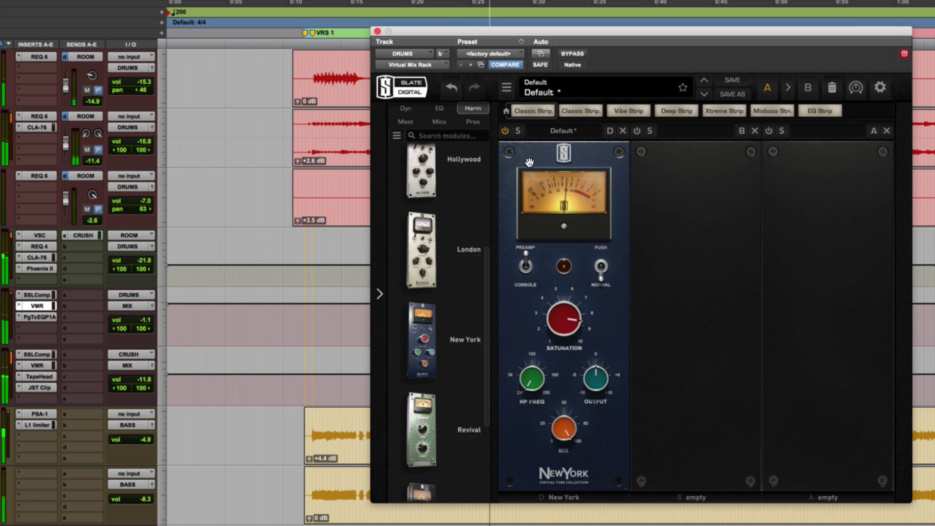
click(506, 131)
click(505, 131)
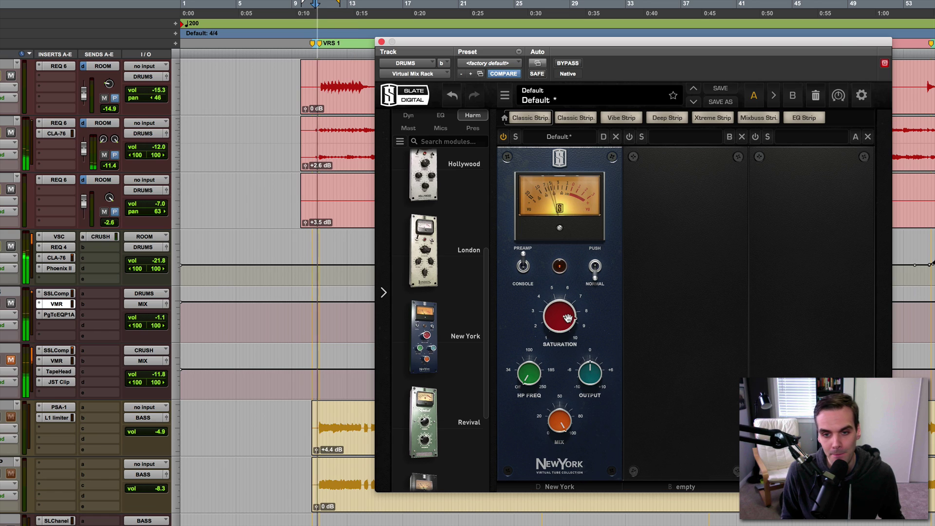
- Set the New York module's saturation to 4.46 and bypass the module
drag(551, 308, 562, 378)
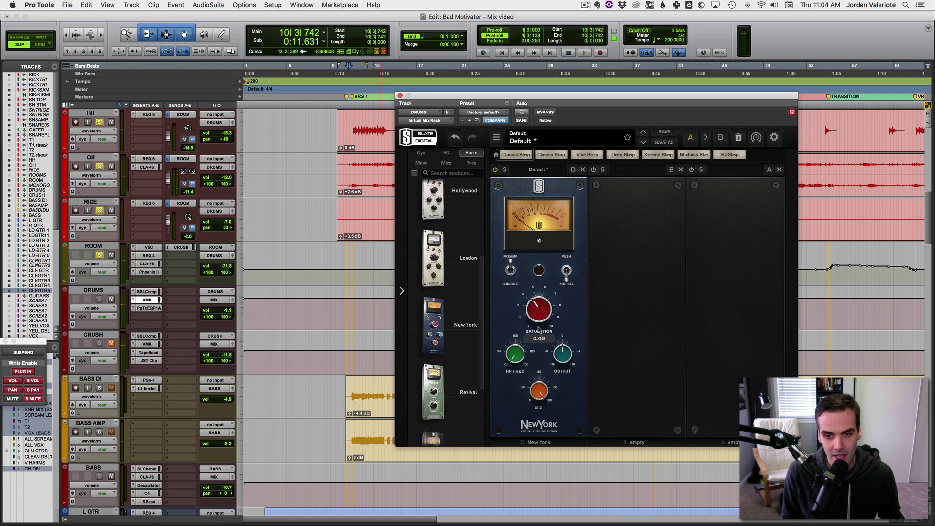
click(495, 169)
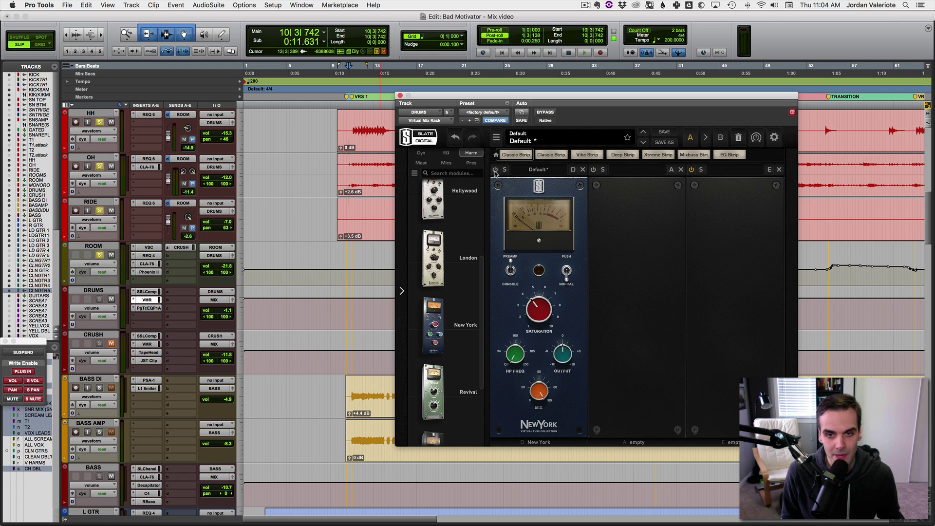
- Add the London module beside New York and audition the drums with its saturation at 8.71
drag(441, 253, 646, 307)
click(594, 170)
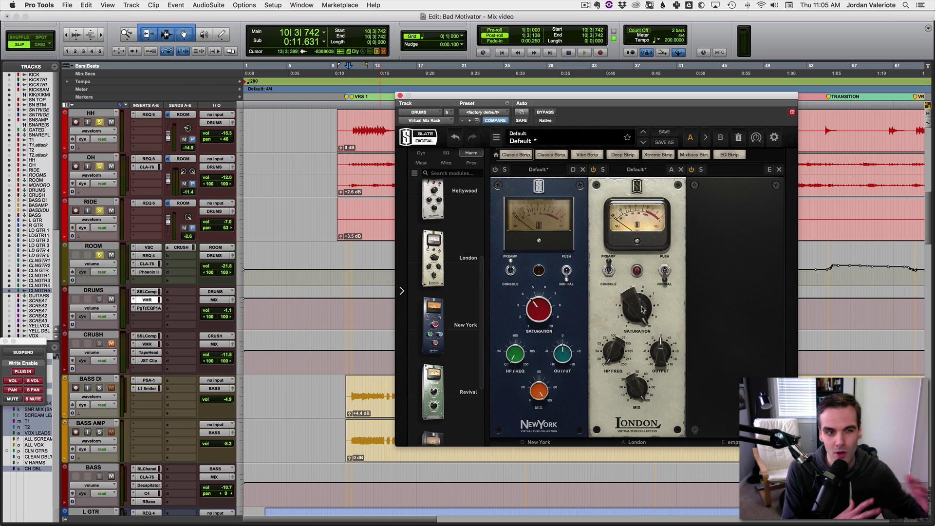
key(space)
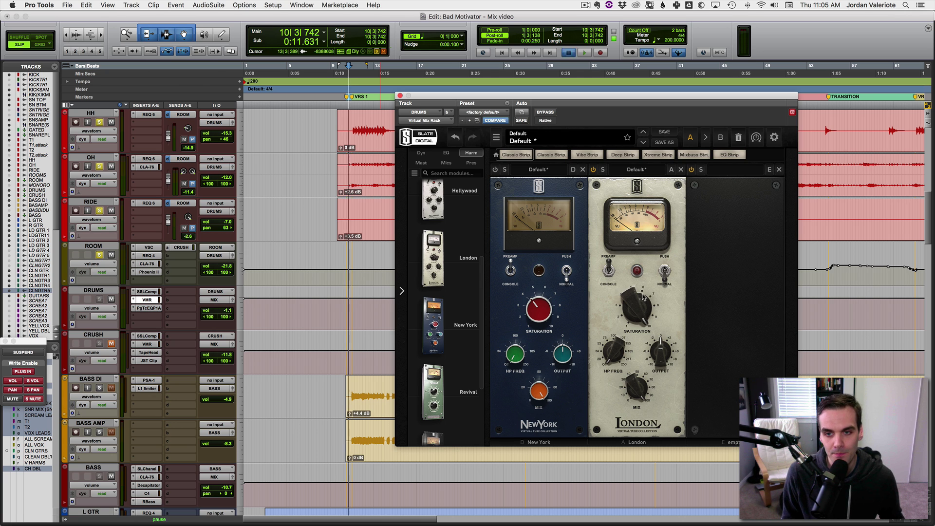
mouse_move(647, 301)
mouse_down()
mouse_move(635, 327)
mouse_move(646, 300)
mouse_up()
key(space)
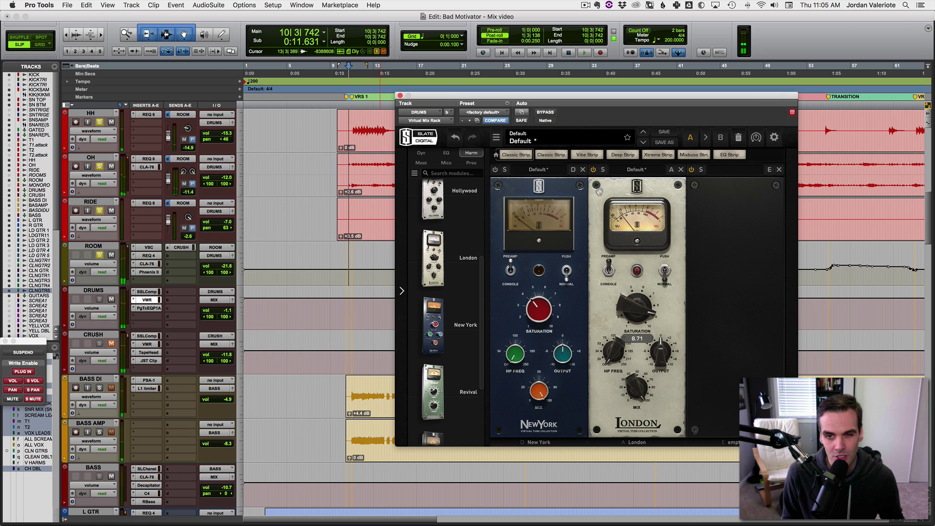
- Replace the London module with the Hollywood module and play the drums through it
click(681, 169)
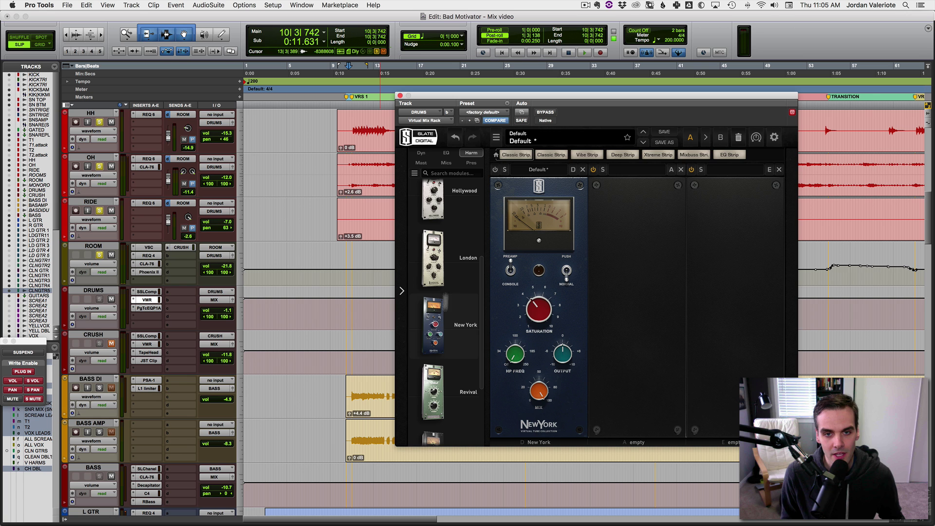
drag(447, 198, 637, 289)
key(space)
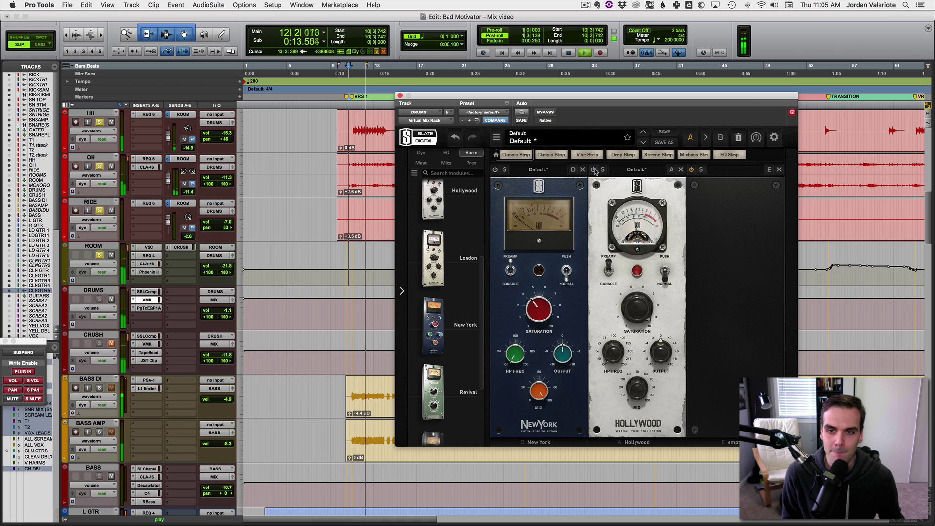
- Raise the Hollywood module's saturation to 9.72 and audition the drums with it
mouse_move(637, 308)
mouse_down()
mouse_move(637, 321)
mouse_move(648, 291)
mouse_move(649, 301)
mouse_up()
key(space)
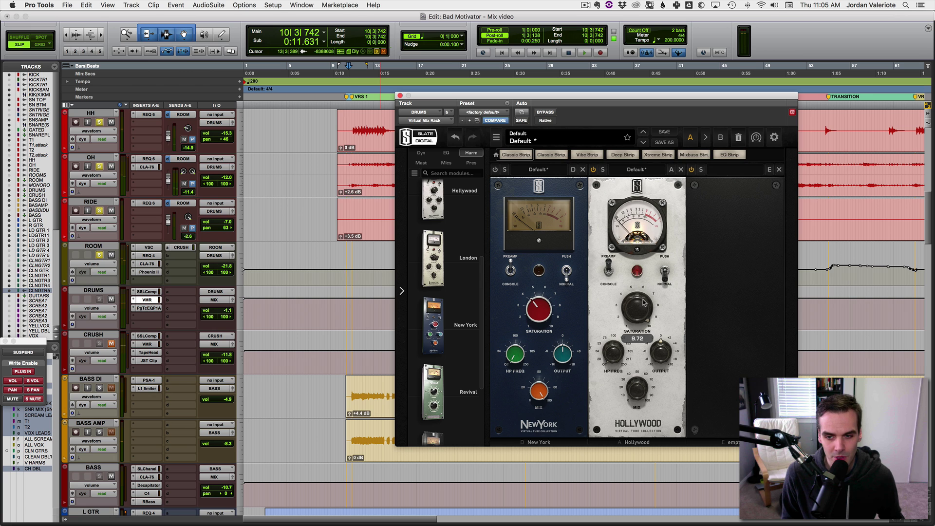
key(space)
drag(643, 302, 646, 316)
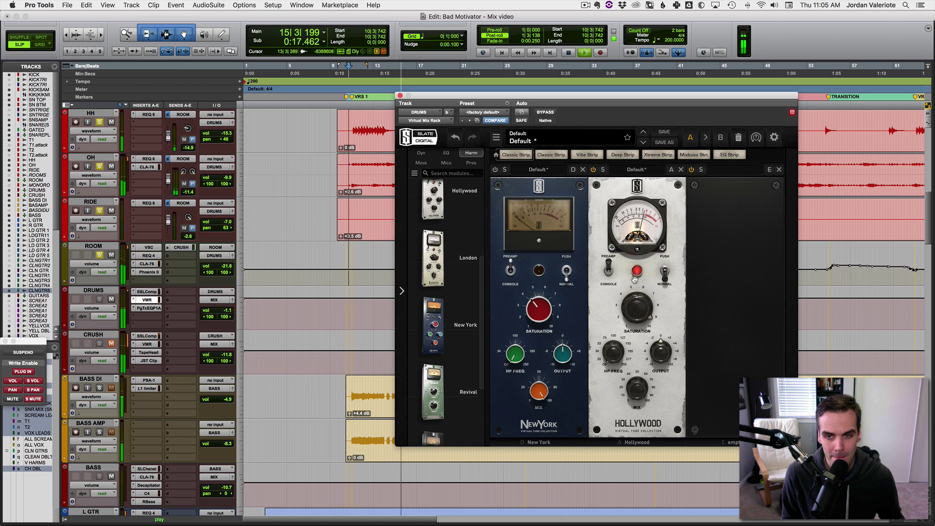
- Stop playback, remove the Hollywood module from the rack and re-enable the New York module
key(space)
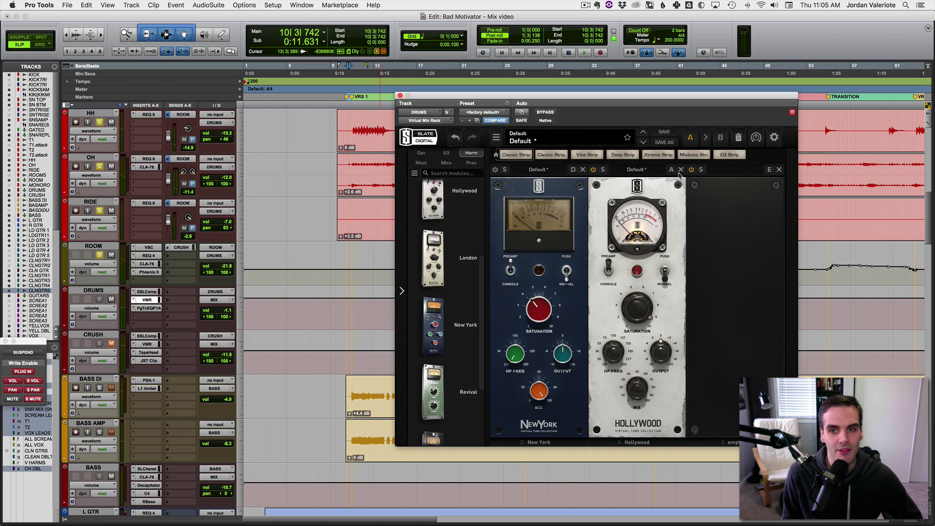
click(681, 169)
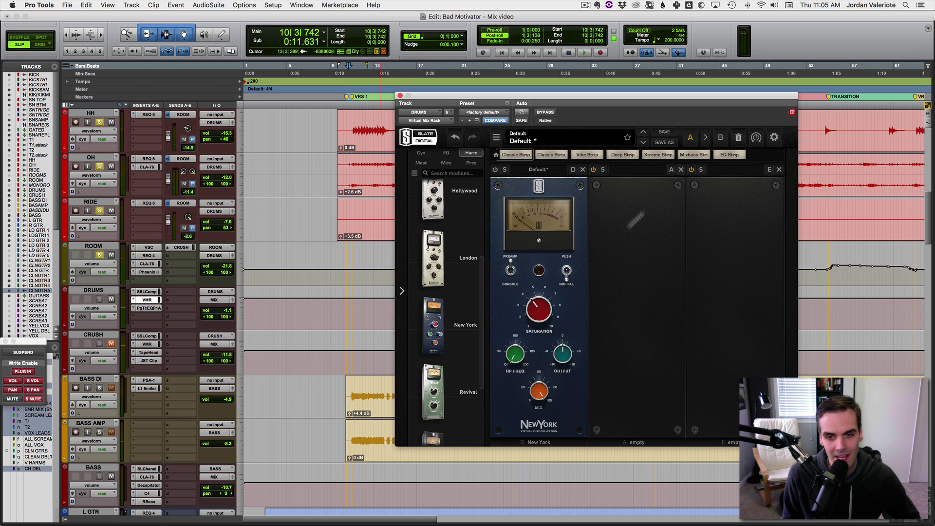
click(495, 170)
- Play the drums through the New York module while raising its saturation to 9.69
key(space)
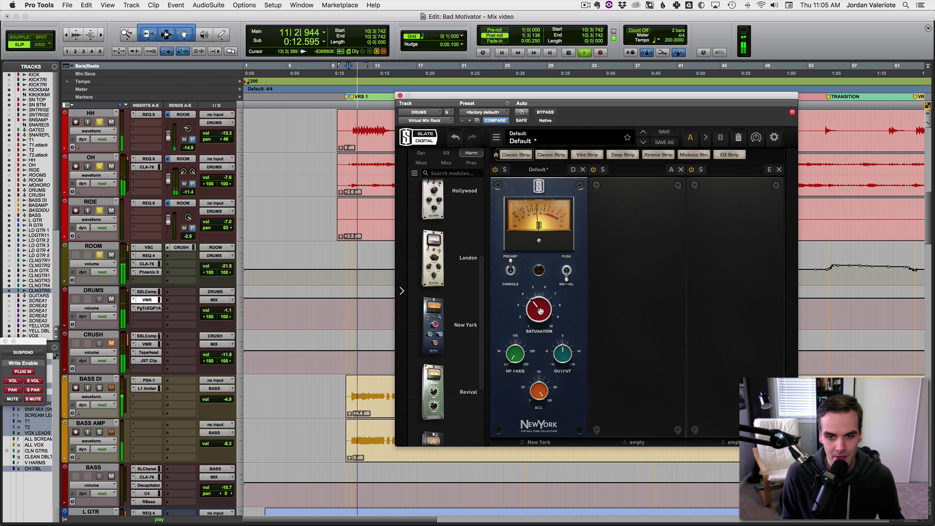
drag(540, 311, 592, 291)
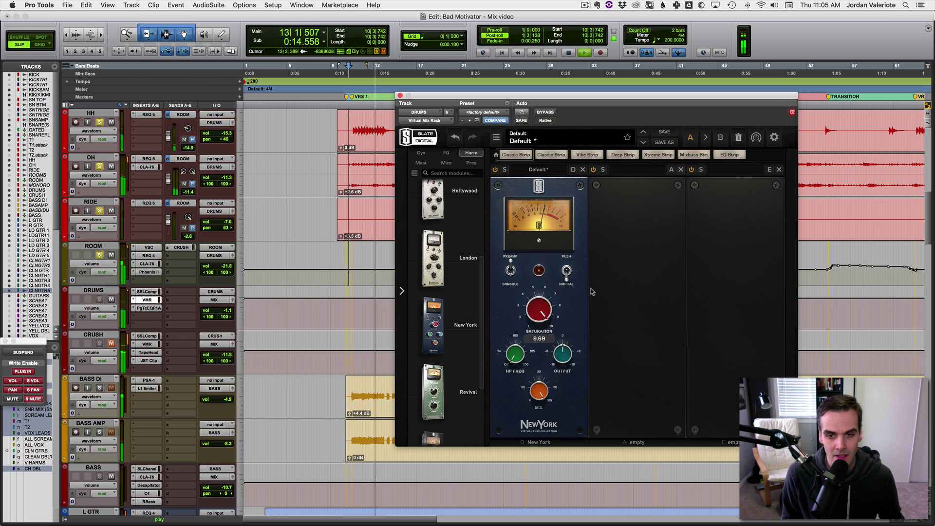
key(space)
drag(539, 312, 540, 310)
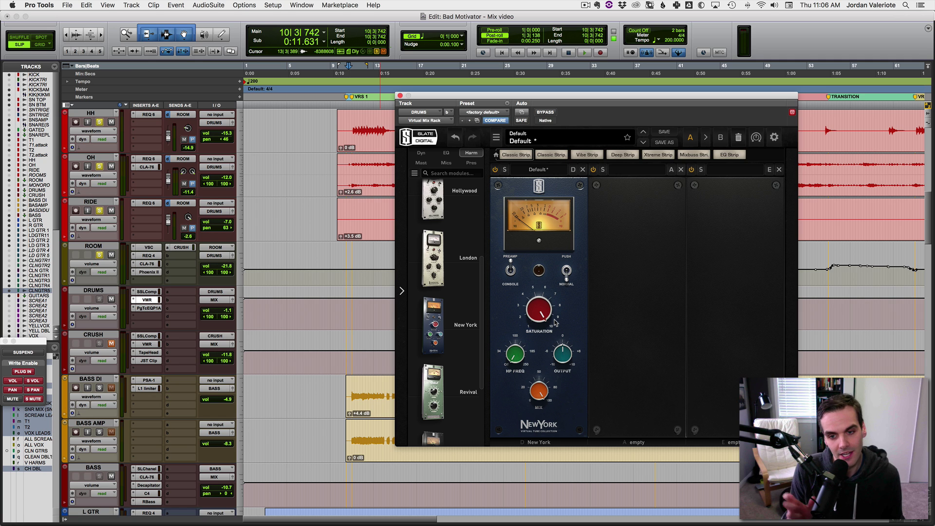
- Audition the drums with the New York module's saturation at 8.71
drag(539, 310, 539, 330)
key(space)
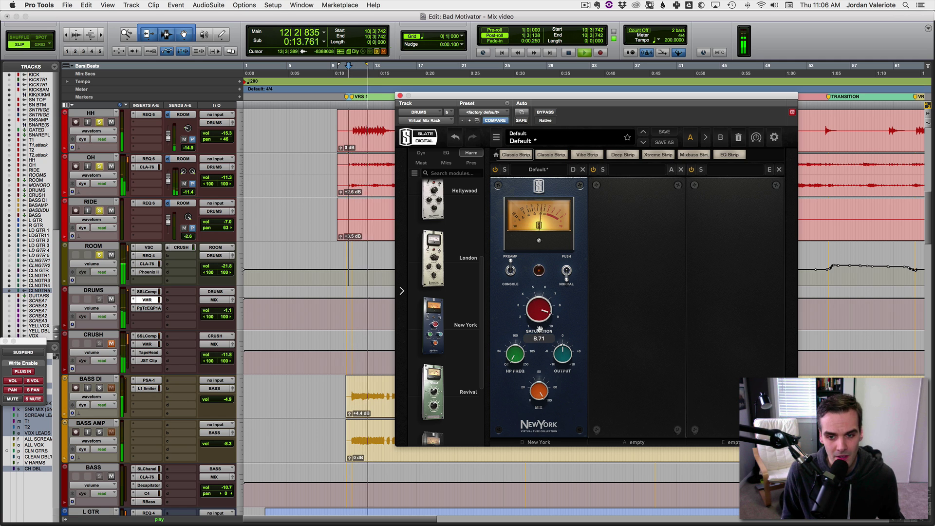
key(space)
- Reset the New York saturation to 1.00 and raise it to 4.36 while the drums play
drag(540, 330, 539, 330)
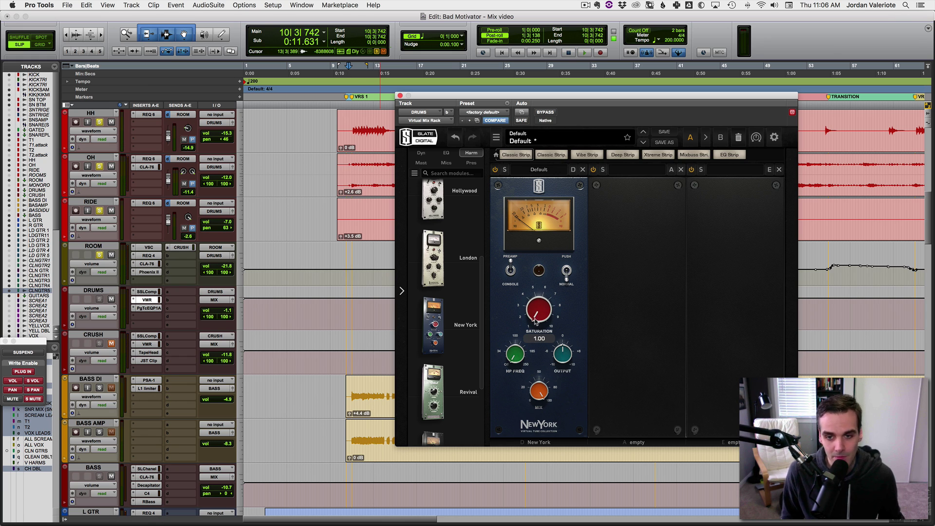
key(space)
drag(545, 320, 544, 258)
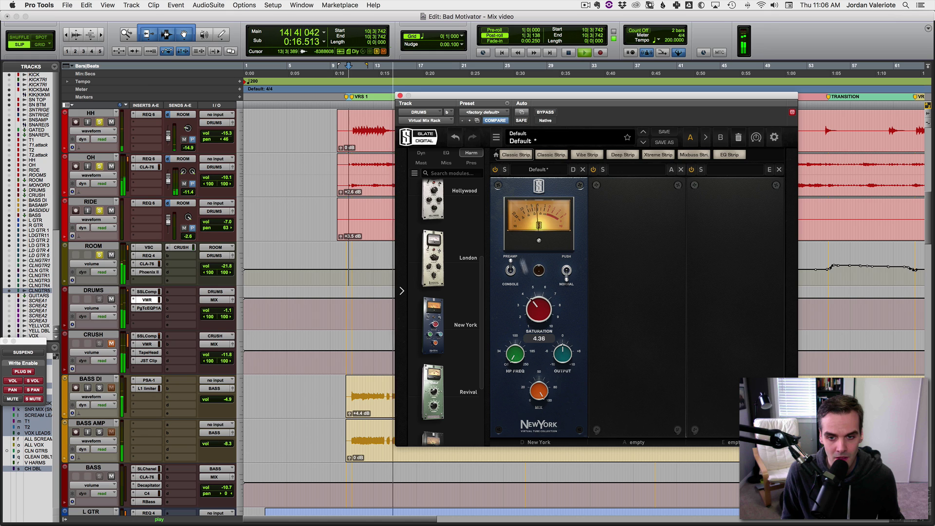
- Compare the playing drums with the New York module bypassed and active
click(497, 171)
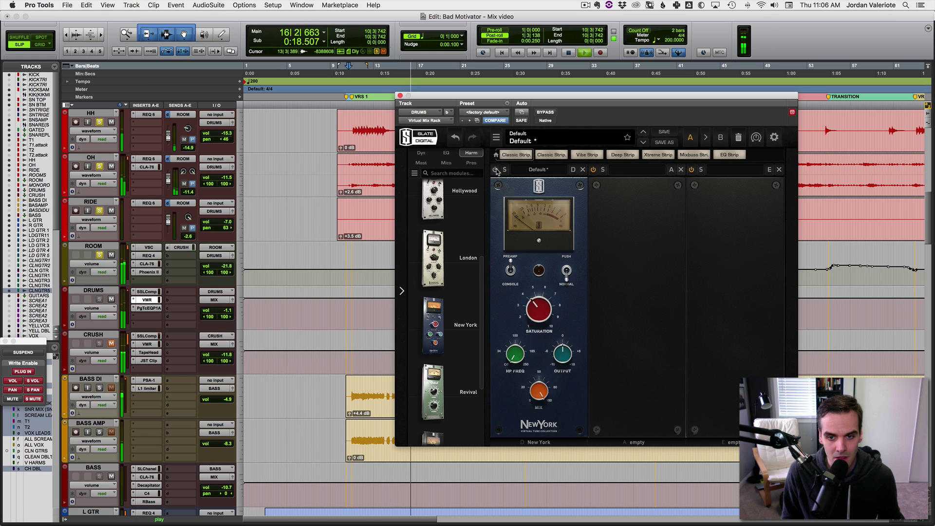
click(496, 170)
key(space)
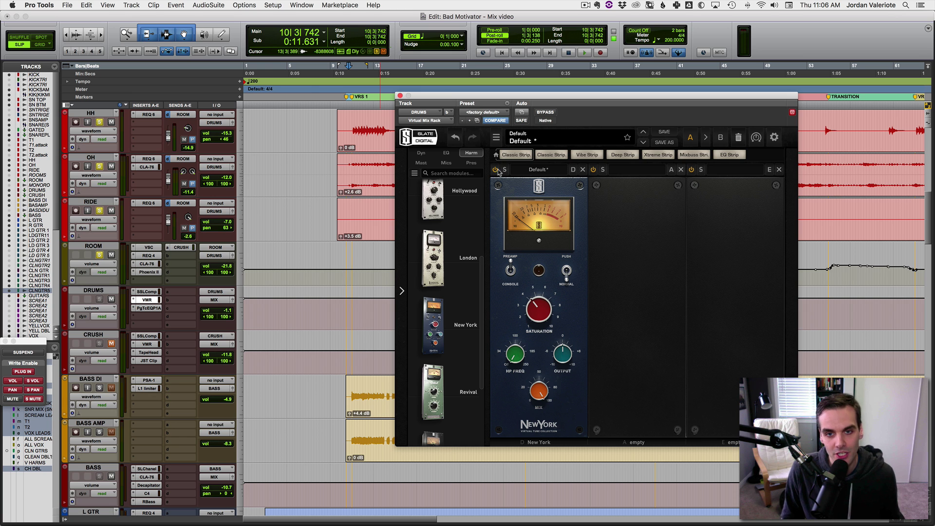
key(space)
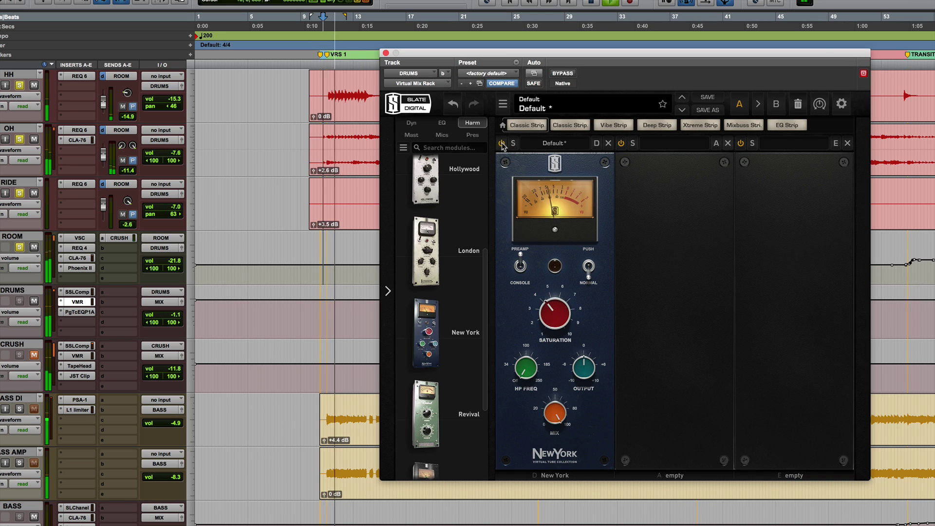
click(502, 144)
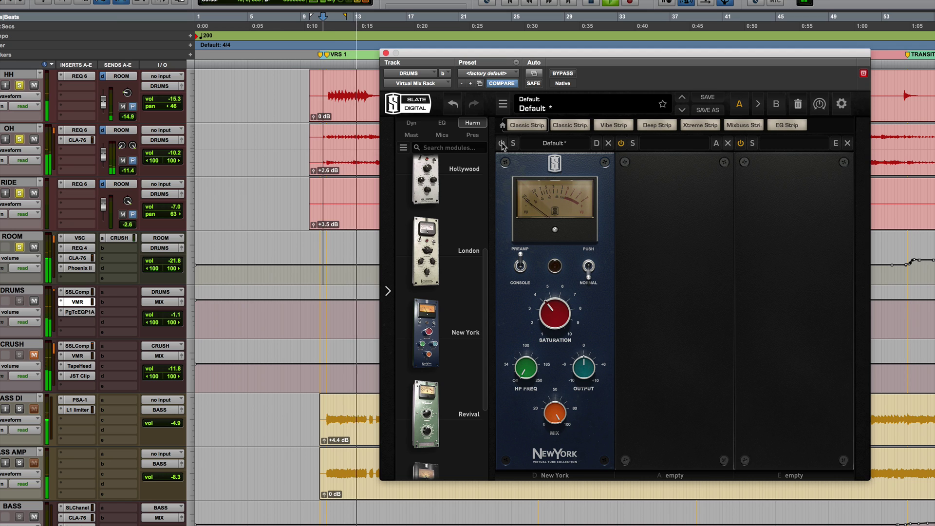
click(502, 144)
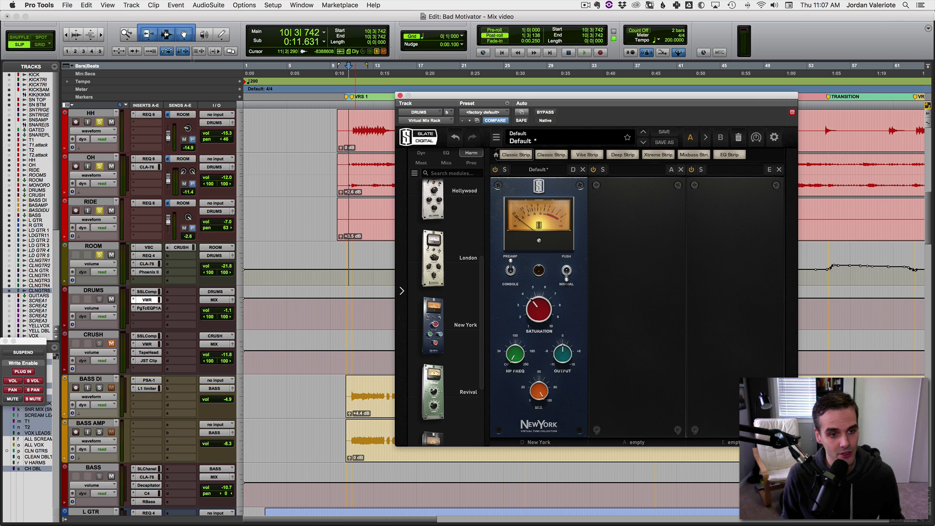
- Open the CRUSH track's Virtual Mix Rack in place of the DRUMS one, play the drums through it and close it
click(151, 300)
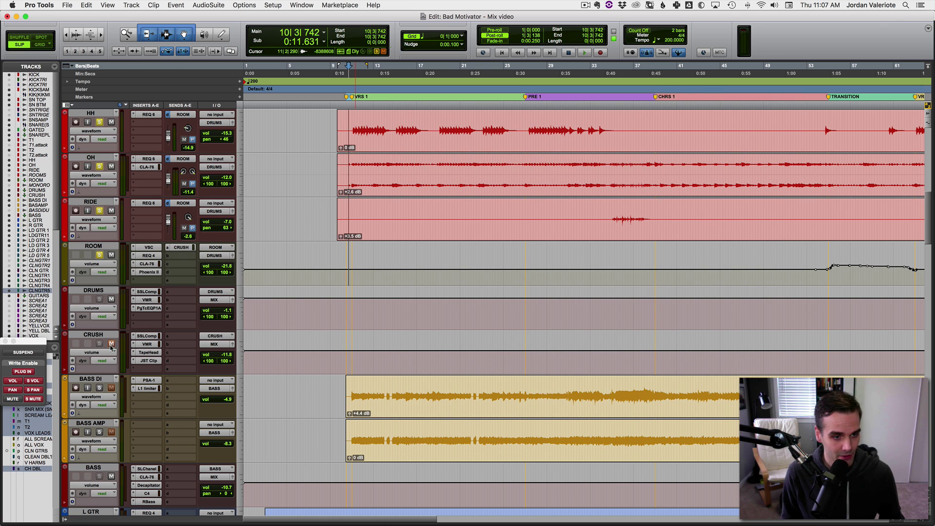
click(147, 344)
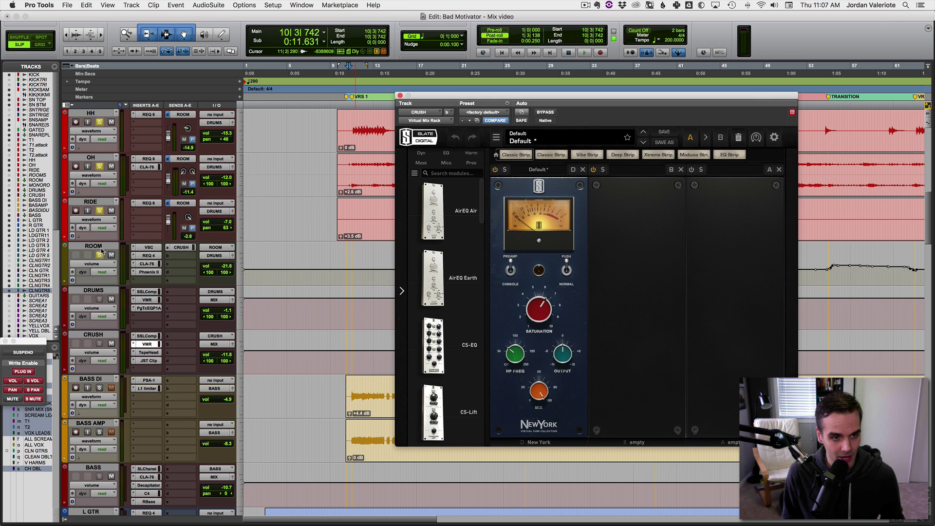
key(space)
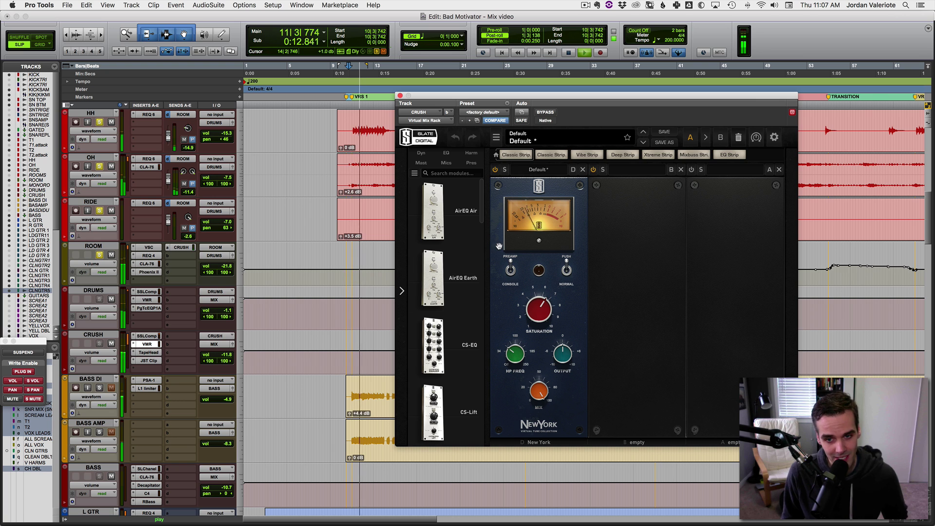
click(145, 347)
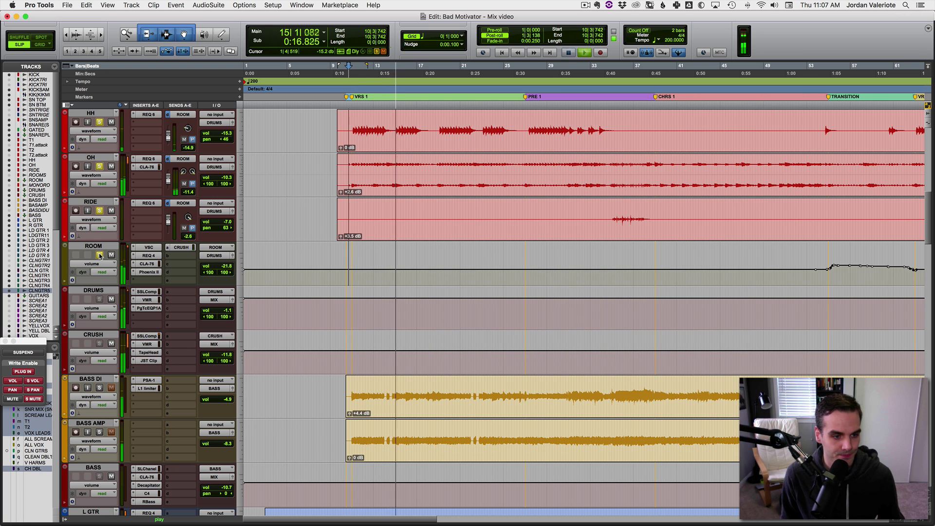
key(space)
- Place the playback start just before VRS 1 on the guitar tracks and open the L GTR track's Virtual Mix Rack
scroll(346, 168, down, 8)
click(346, 168)
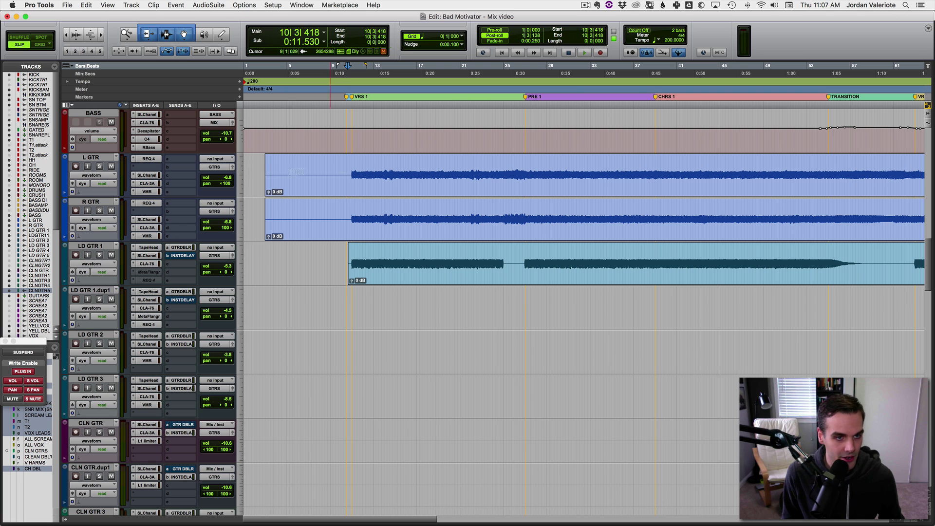
click(147, 191)
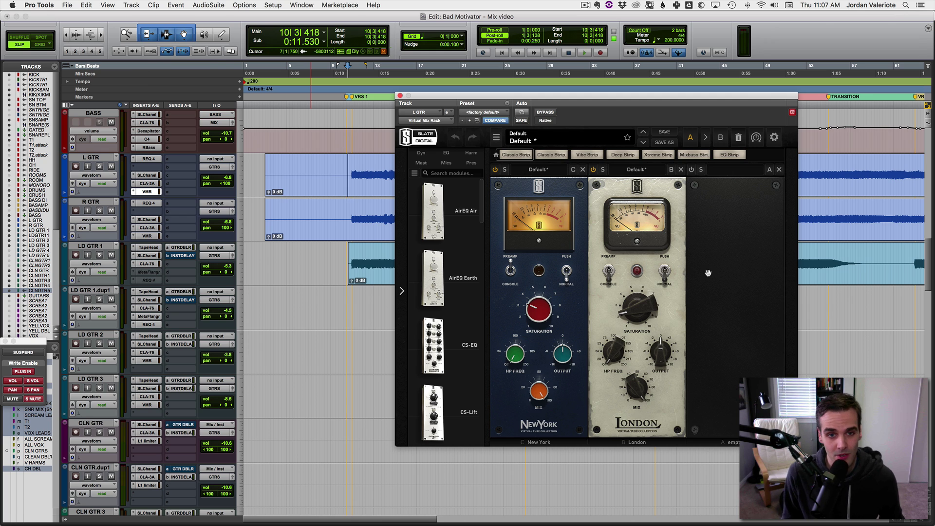
- Bypass the Virtual Mix Rack on the left and right guitars, solo both tracks and play them
click(546, 112)
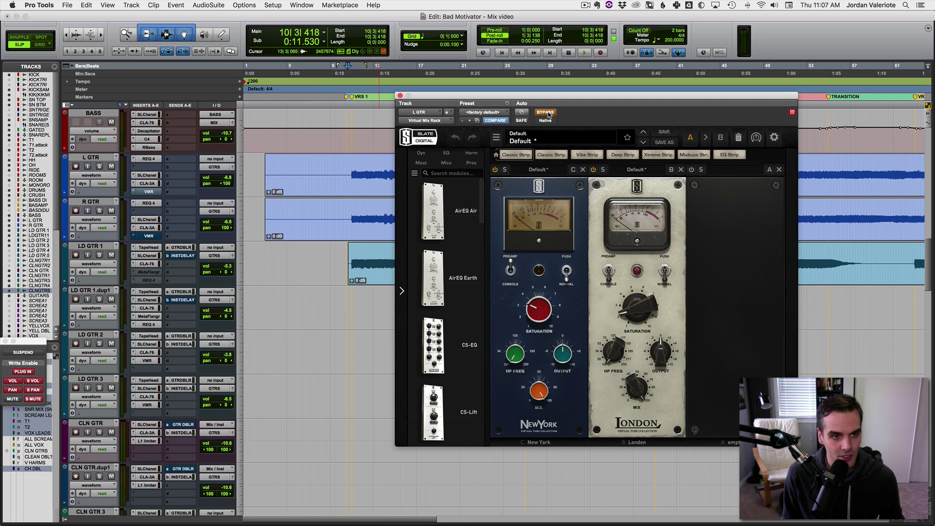
click(94, 201)
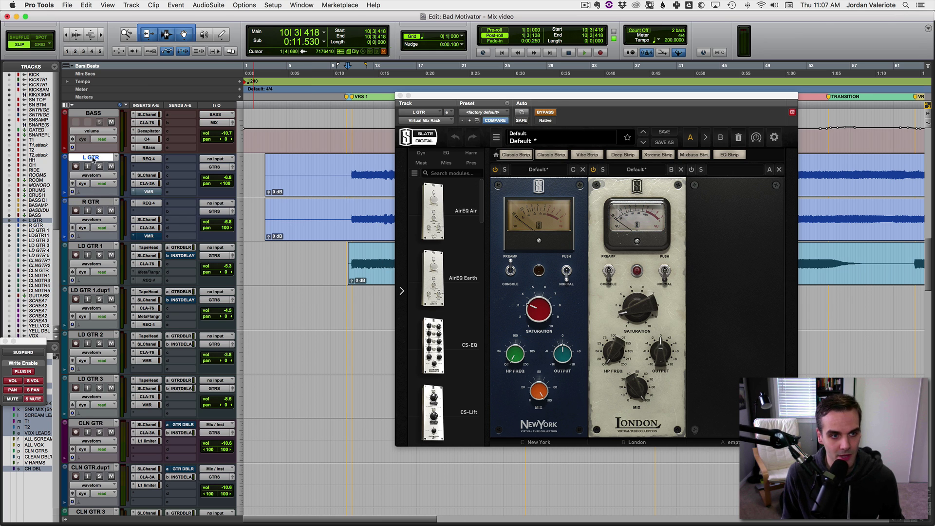
click(93, 157)
key(space)
key(shift+s)
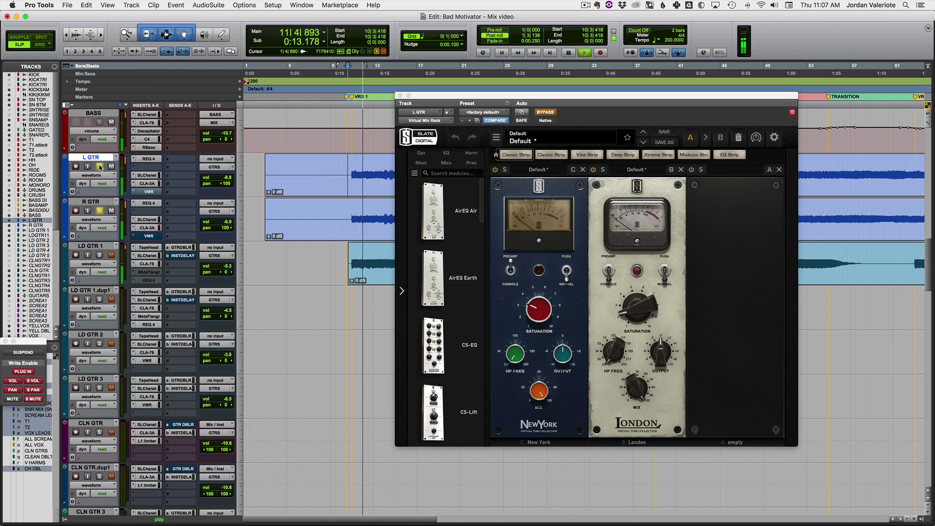
- Compare the soloed guitars with the whole Virtual Mix Rack active and bypassed
click(549, 112)
click(551, 113)
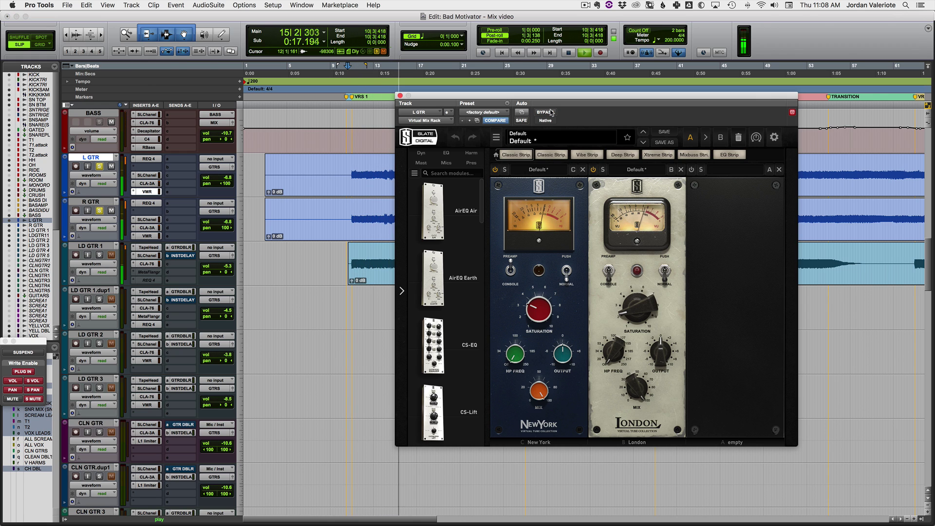
click(551, 112)
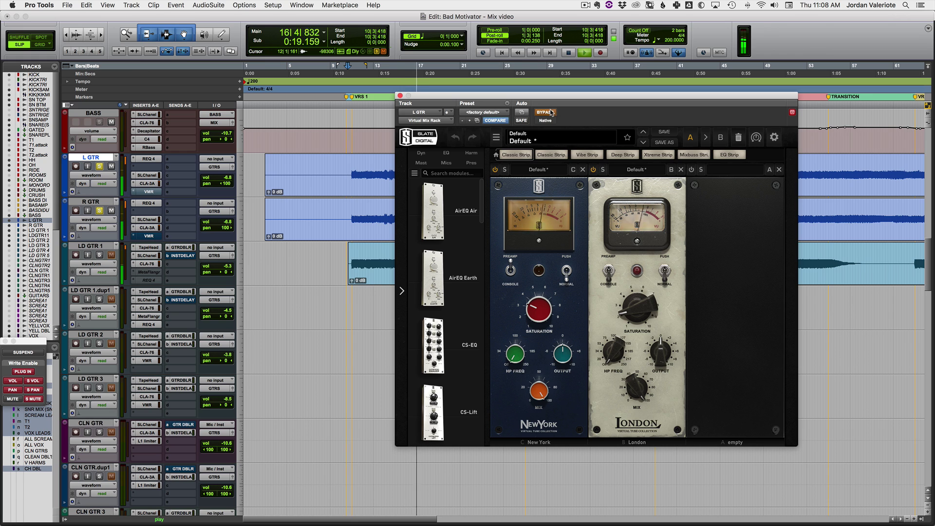
click(551, 112)
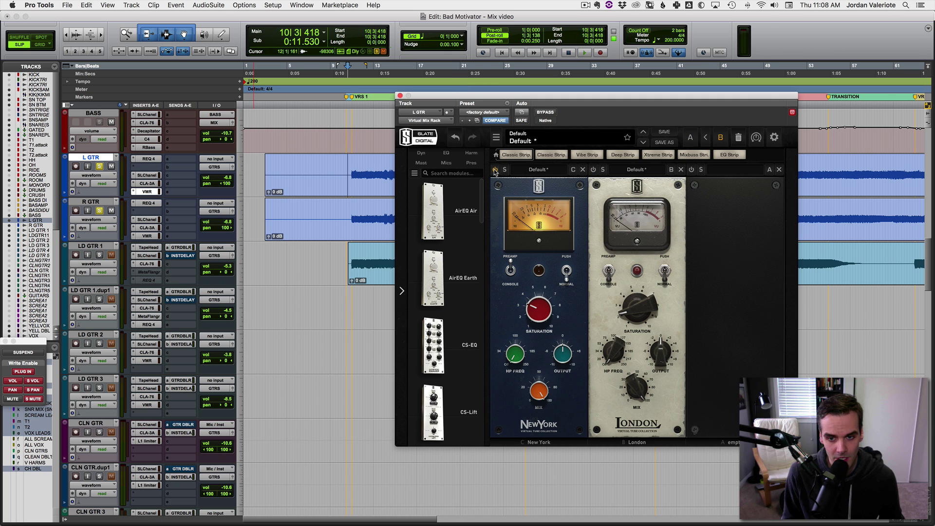
- Play the guitars in setting B with London off, comparing the New York module bypassed and active
key(space)
click(499, 151)
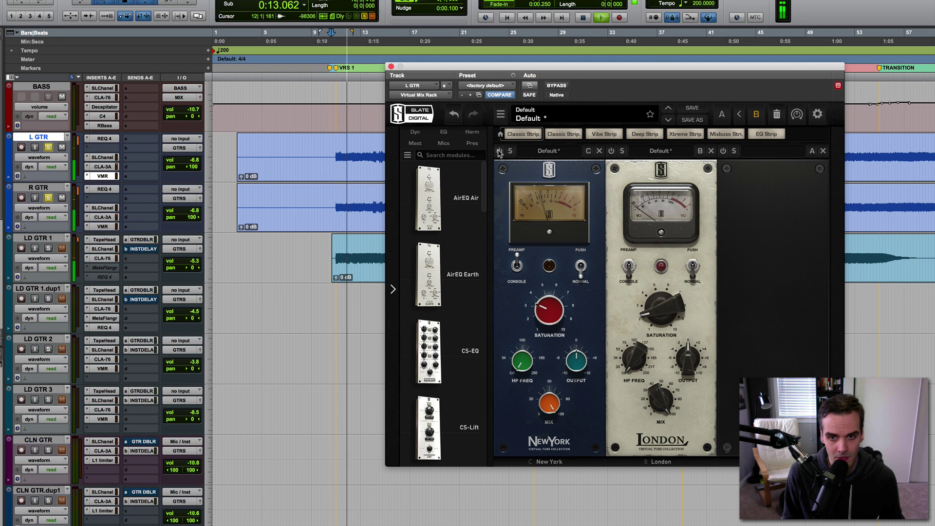
click(500, 152)
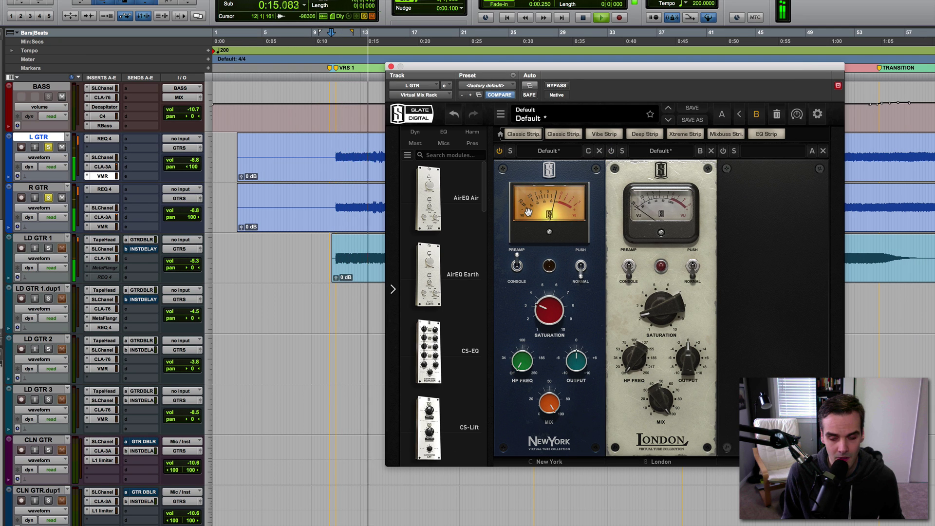
key(space)
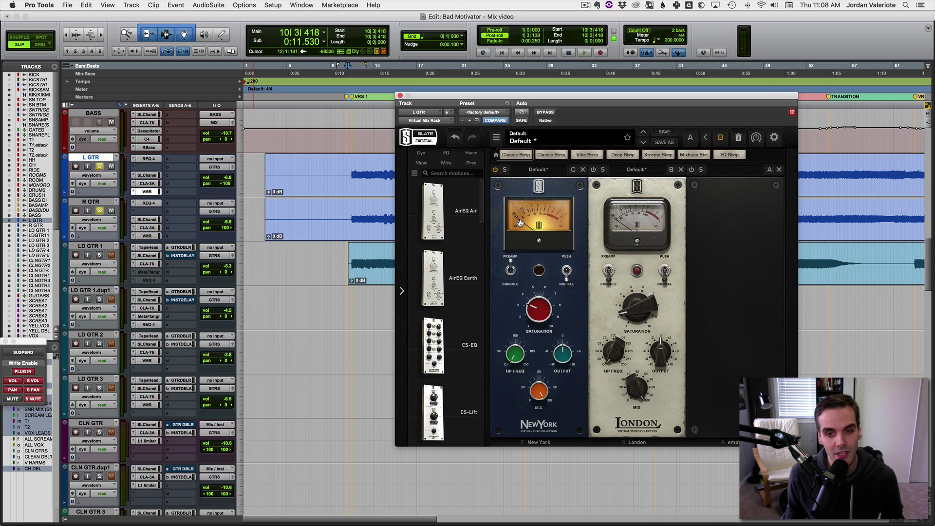
- Raise the guitars' New York saturation to 7.16 during playback and compare it with the module bypassed
key(space)
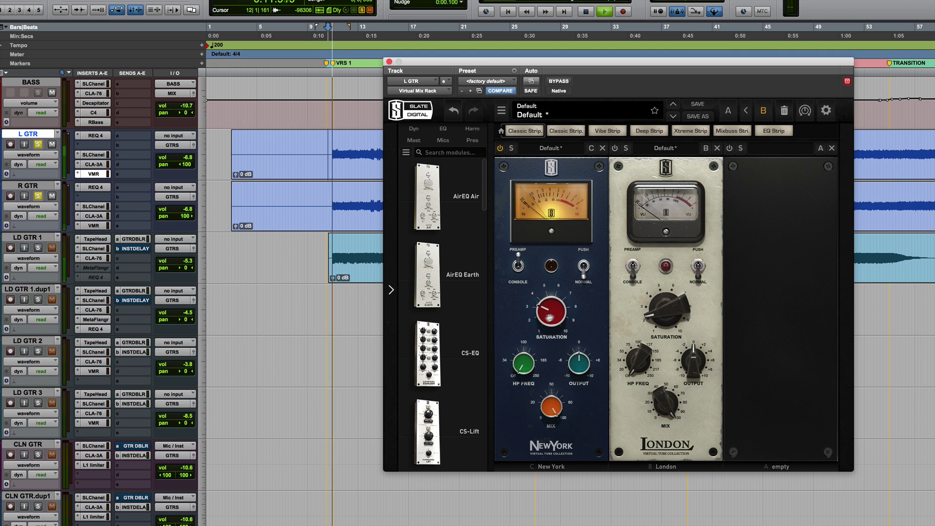
mouse_move(534, 309)
drag(548, 314, 564, 258)
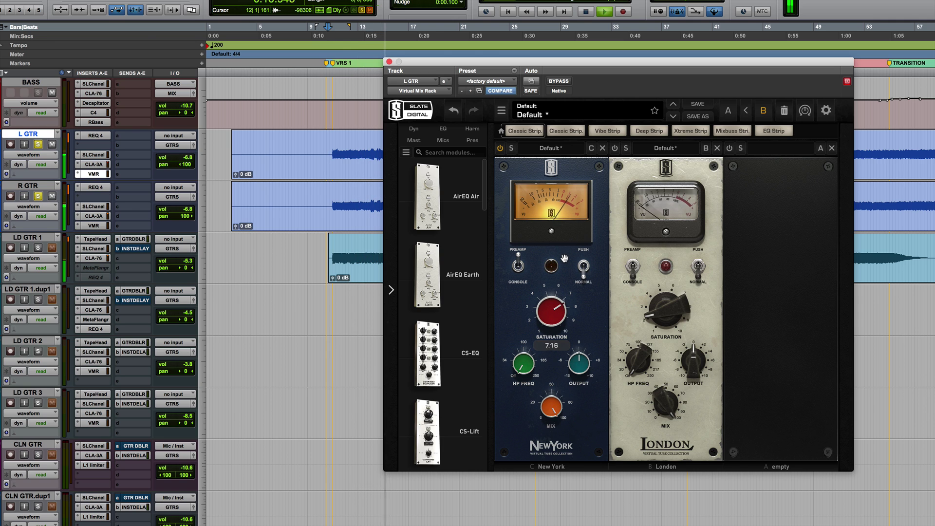
click(501, 149)
click(501, 149)
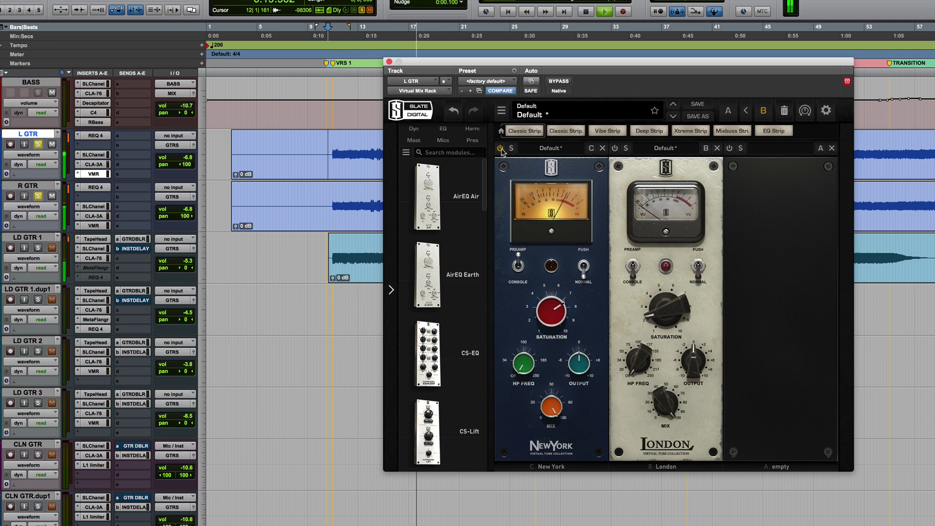
- Lower the New York module's output to -2.47 dB and compare the guitars with the module bypassed and active
mouse_move(583, 366)
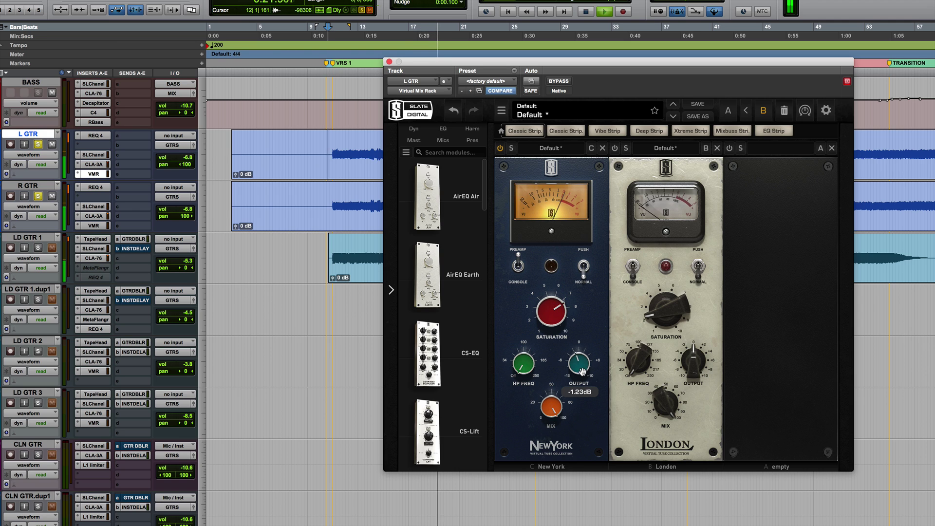
drag(583, 367, 580, 379)
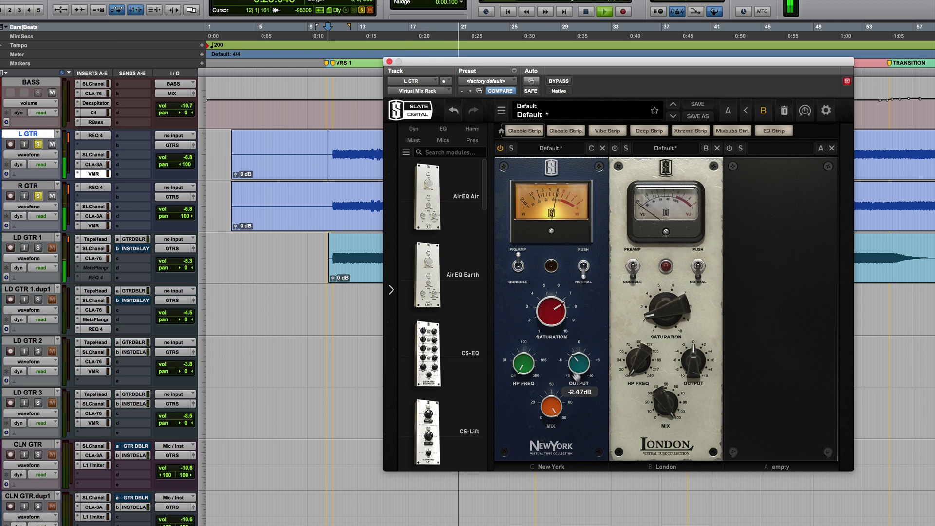
click(500, 149)
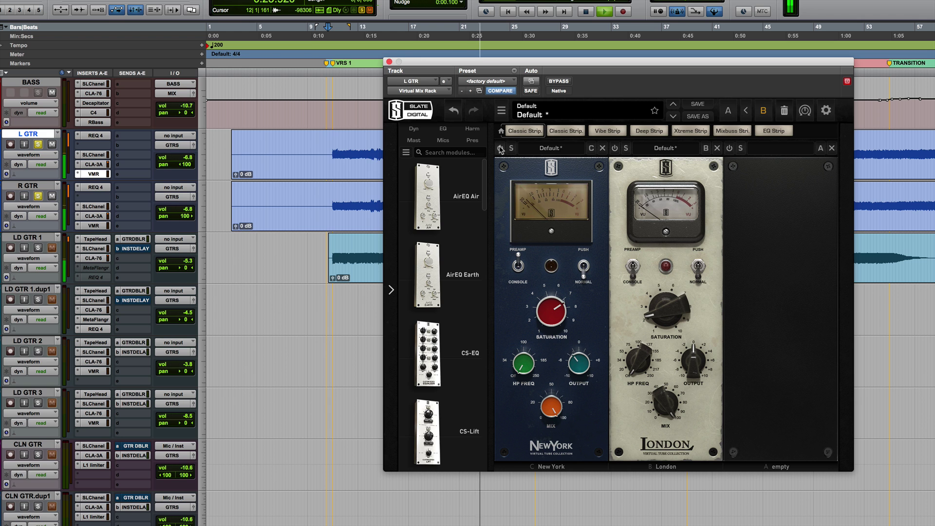
click(501, 149)
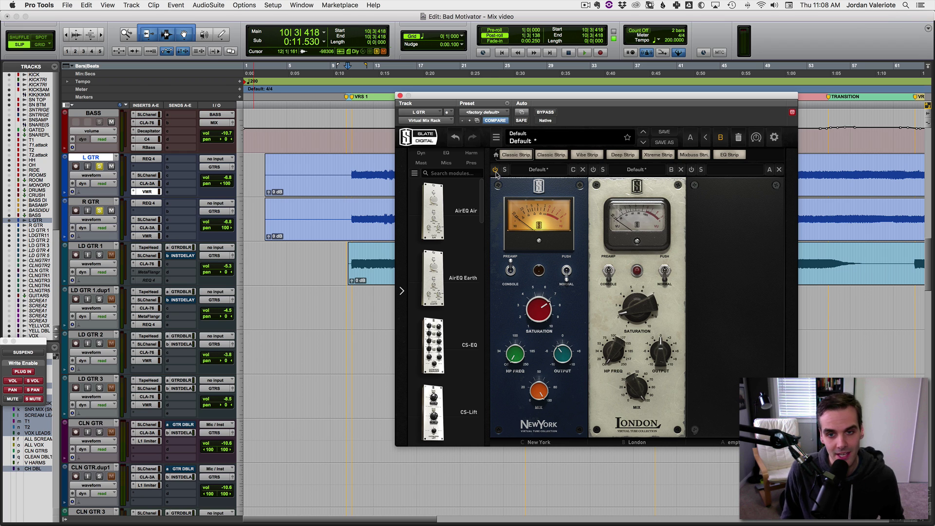
- Play the soloed guitars and compare the New York module bypassed and active
key(space)
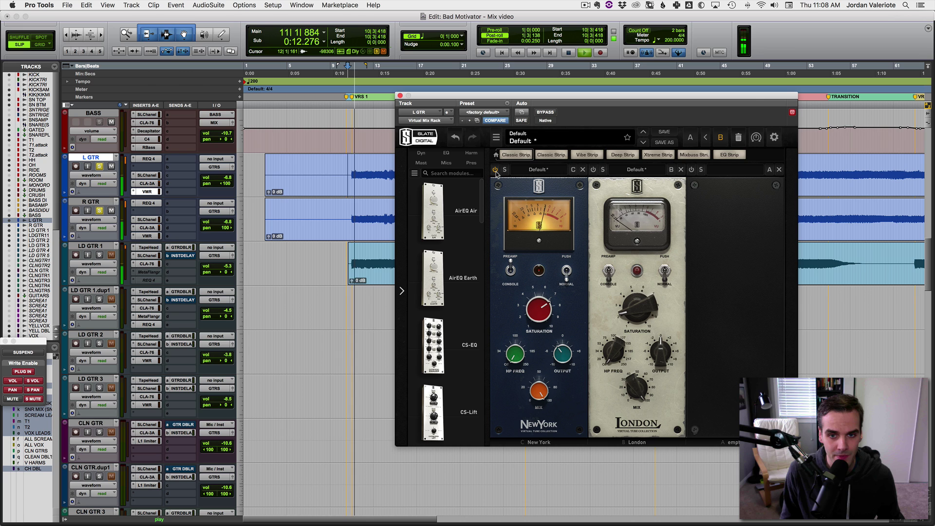
click(495, 171)
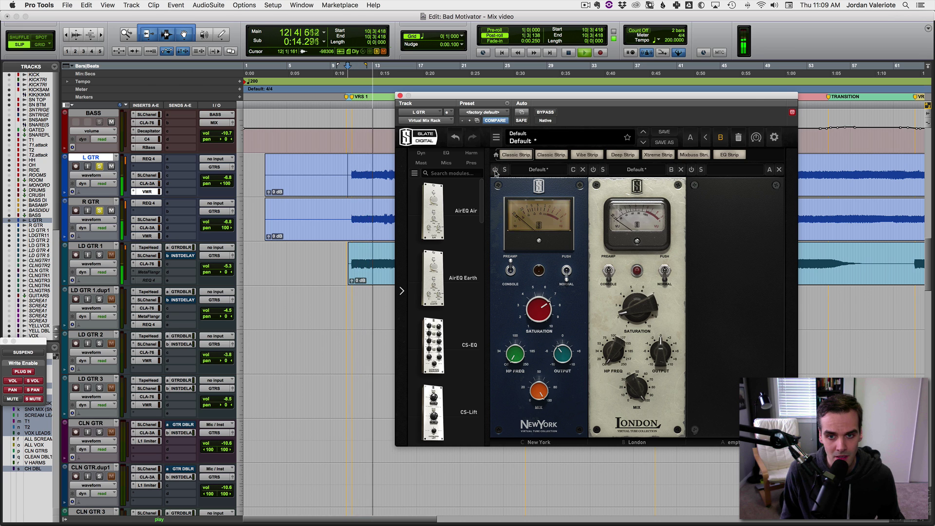
click(495, 170)
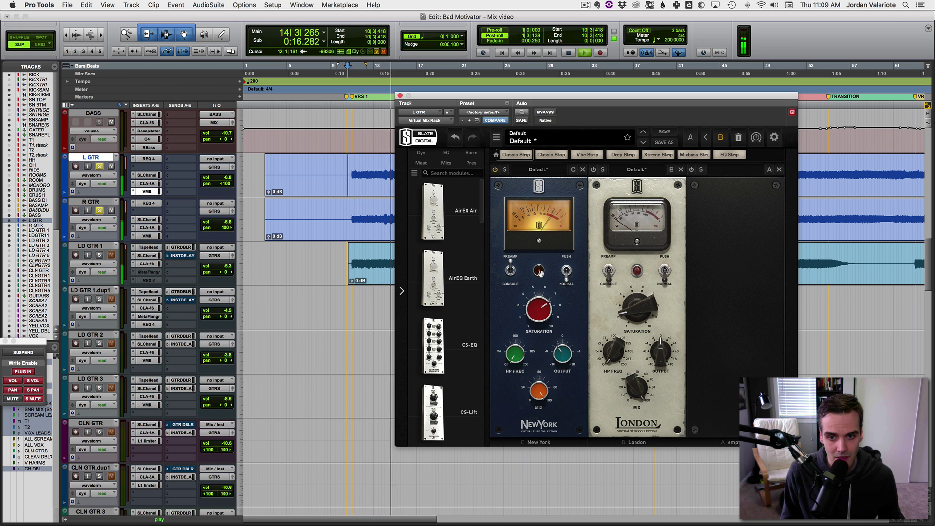
key(space)
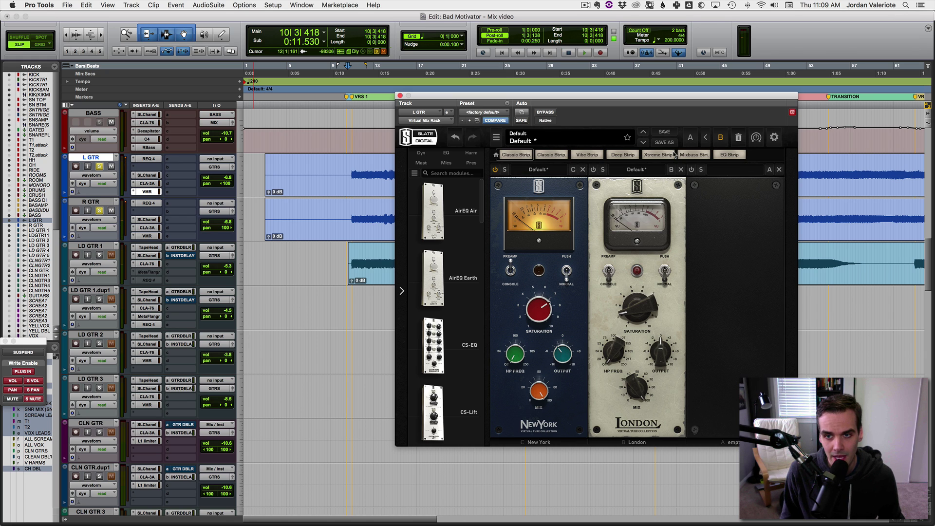
- Undo the New York module's recent output and saturation changes, leaving the module switched on
click(452, 140)
click(453, 140)
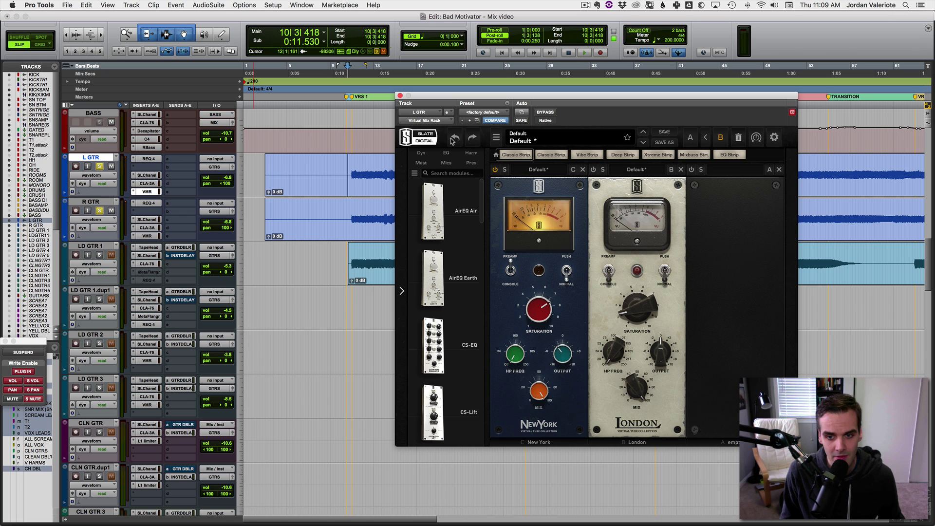
click(453, 140)
click(453, 141)
click(454, 141)
click(453, 141)
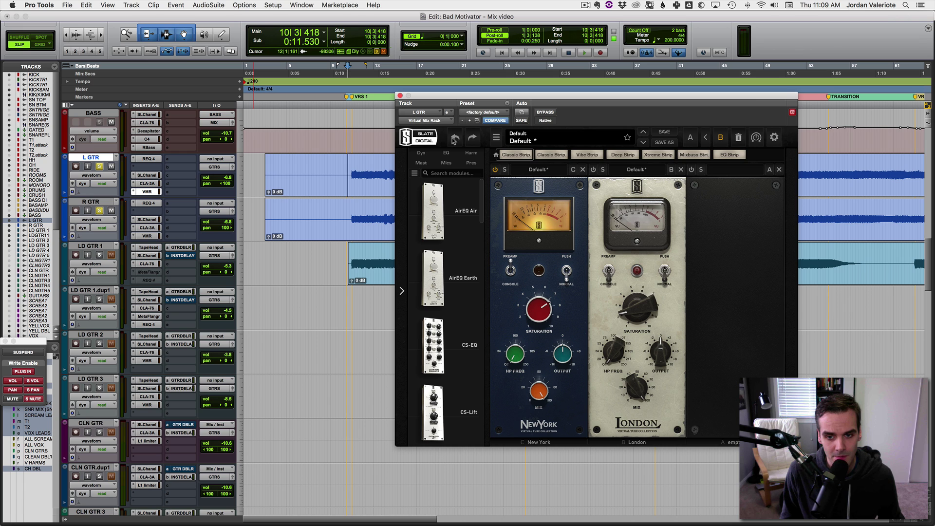
click(453, 141)
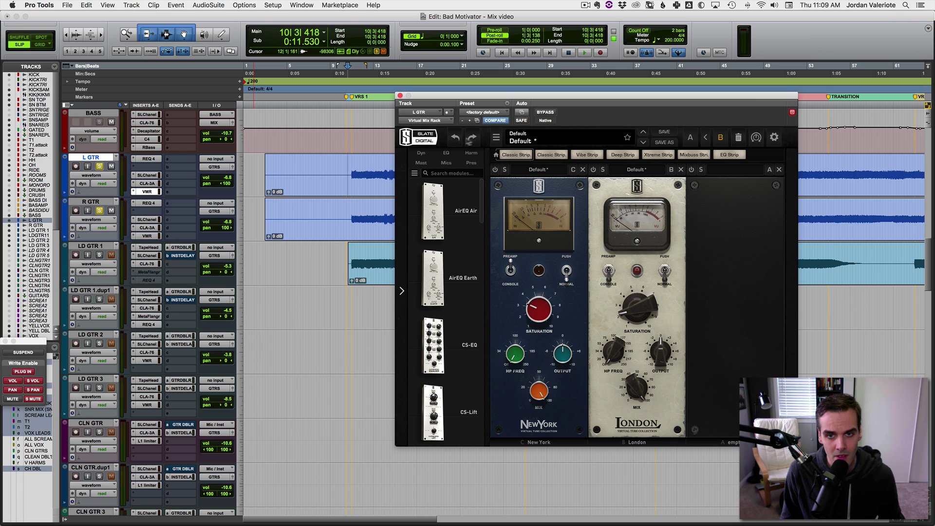
click(475, 140)
- Play the guitars with the restored New York settings, switching the module off and on
key(space)
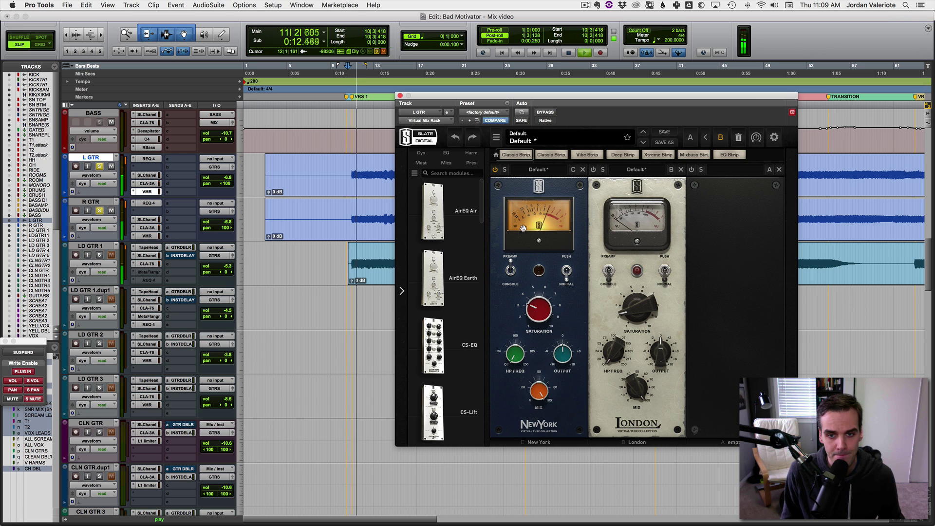
click(495, 169)
click(496, 170)
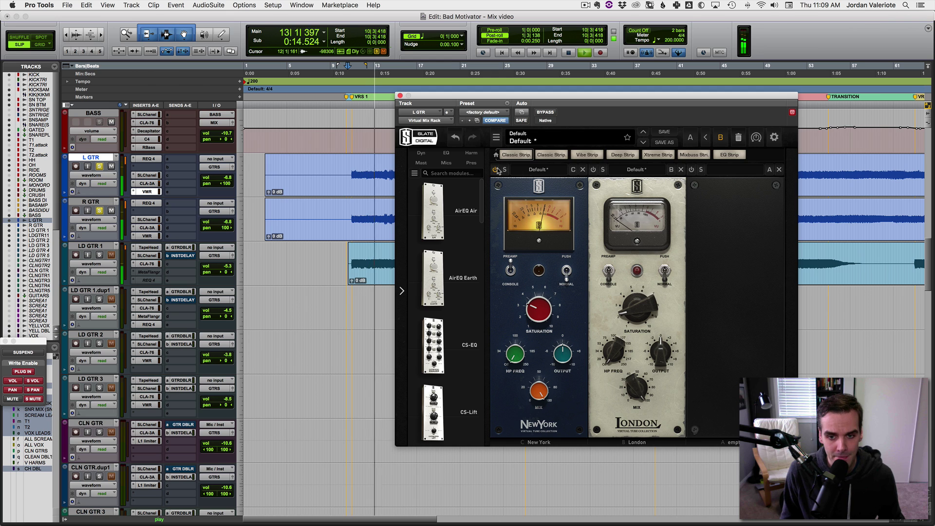
key(space)
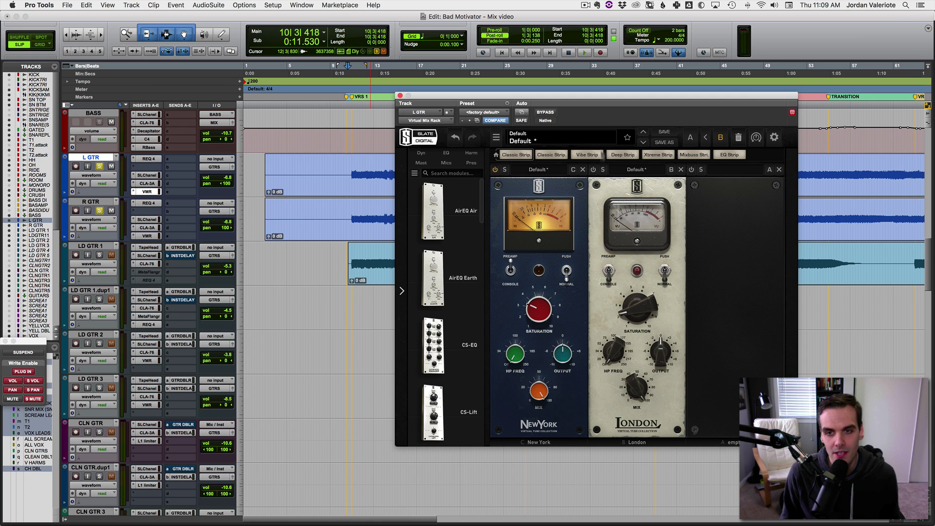
- Turn on the London module during guitar playback and compare it bypassed and active after New York
key(space)
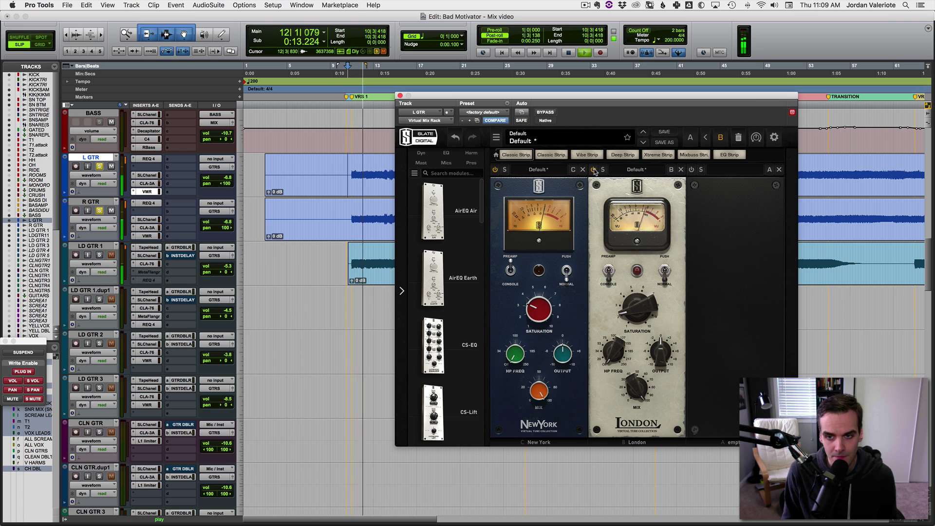
click(593, 170)
click(593, 169)
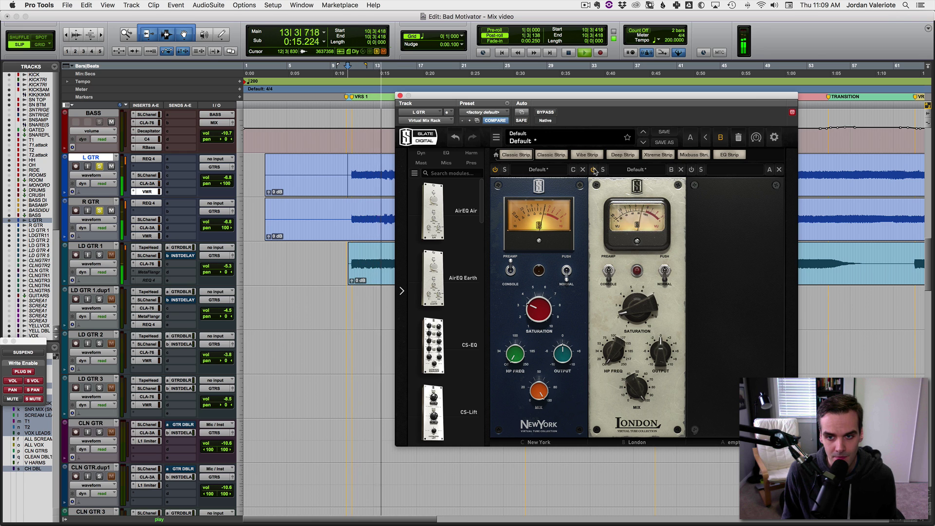
key(space)
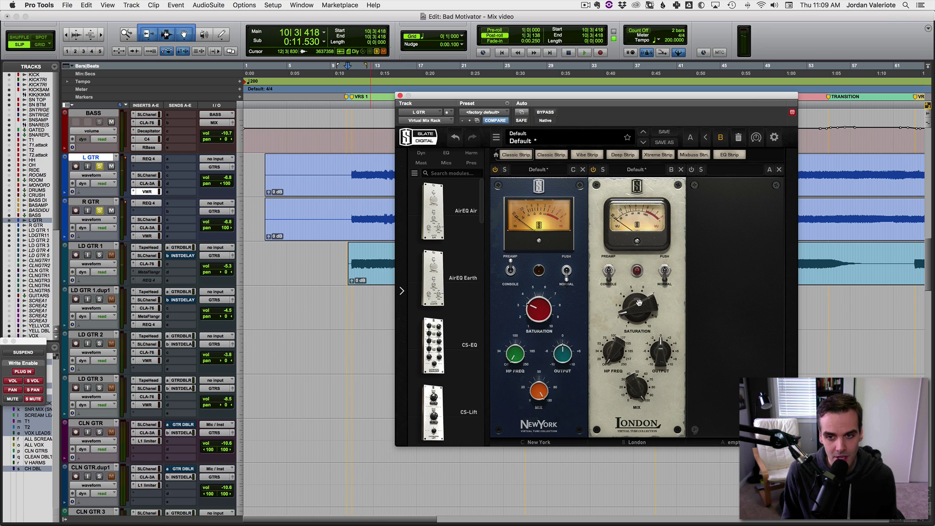
- Raise the London module's saturation to a high level during playback and compare the guitars with it bypassed and active
mouse_move(648, 312)
key(space)
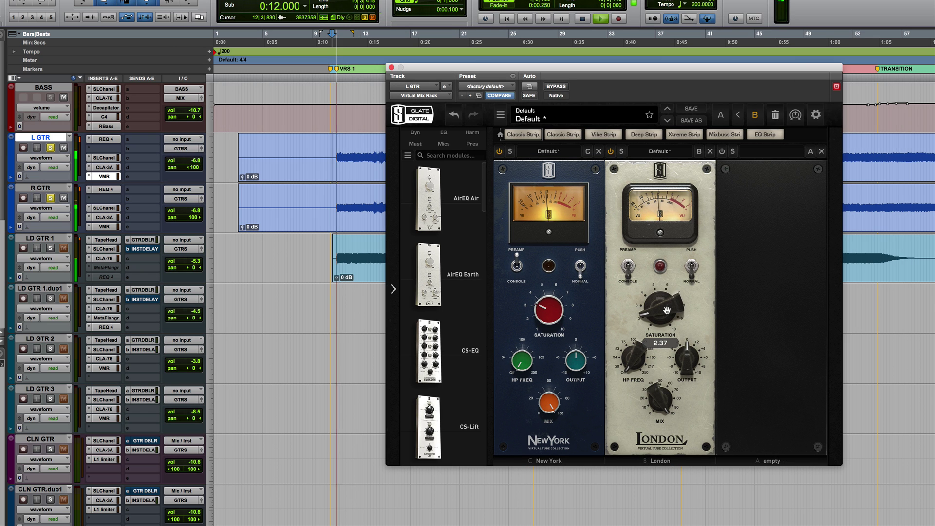
drag(667, 310, 678, 183)
click(610, 152)
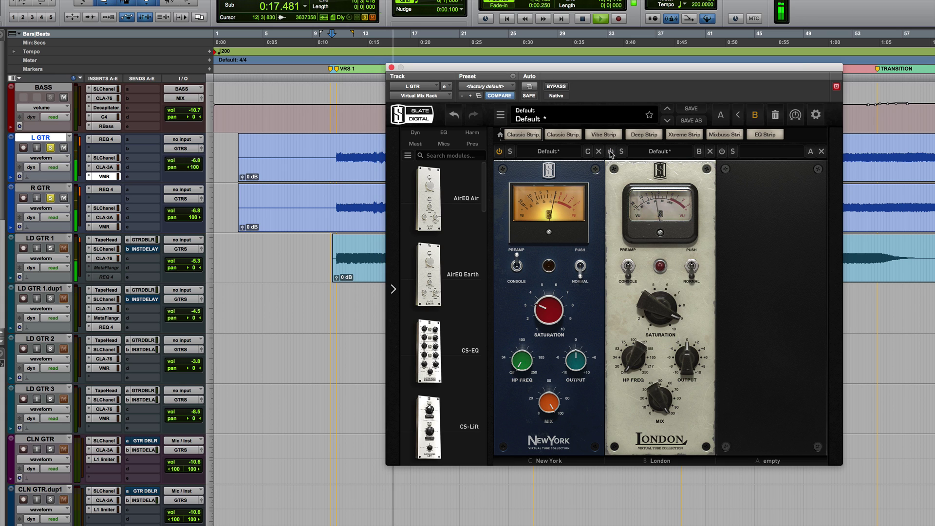
click(610, 151)
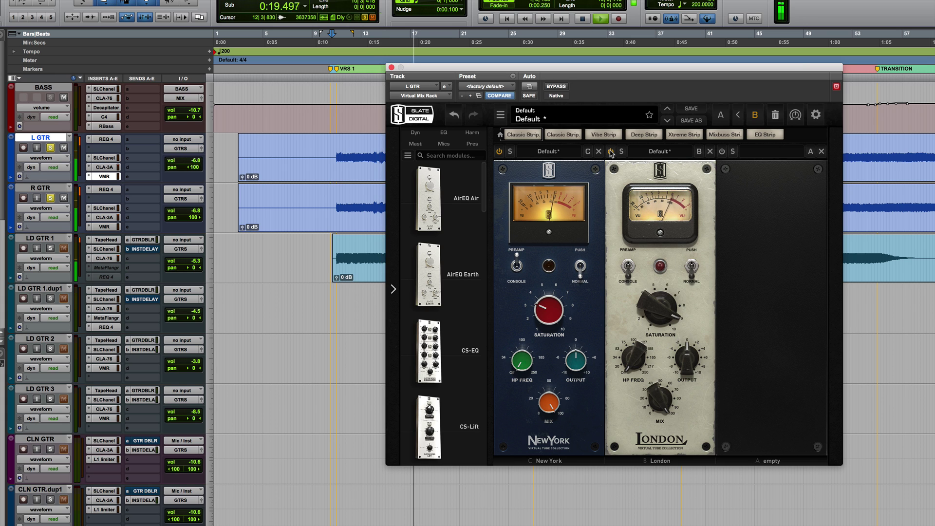
click(610, 152)
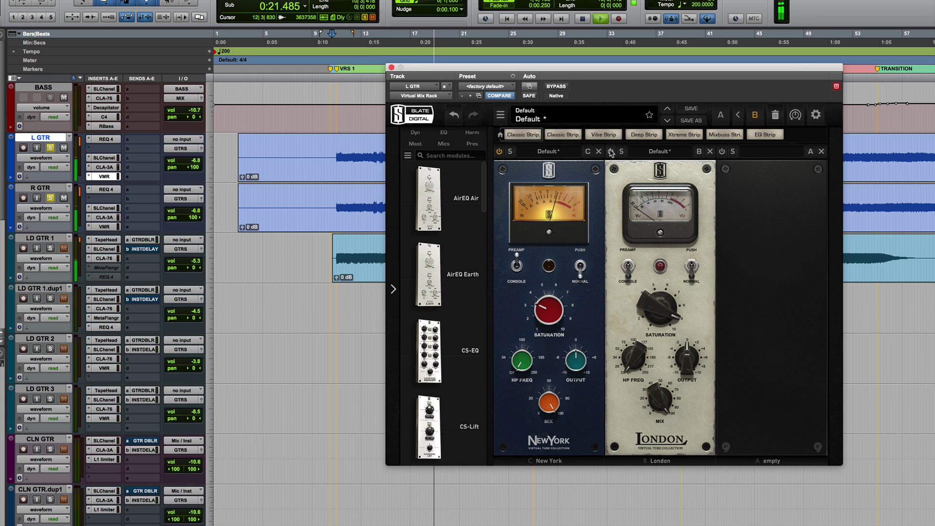
click(610, 151)
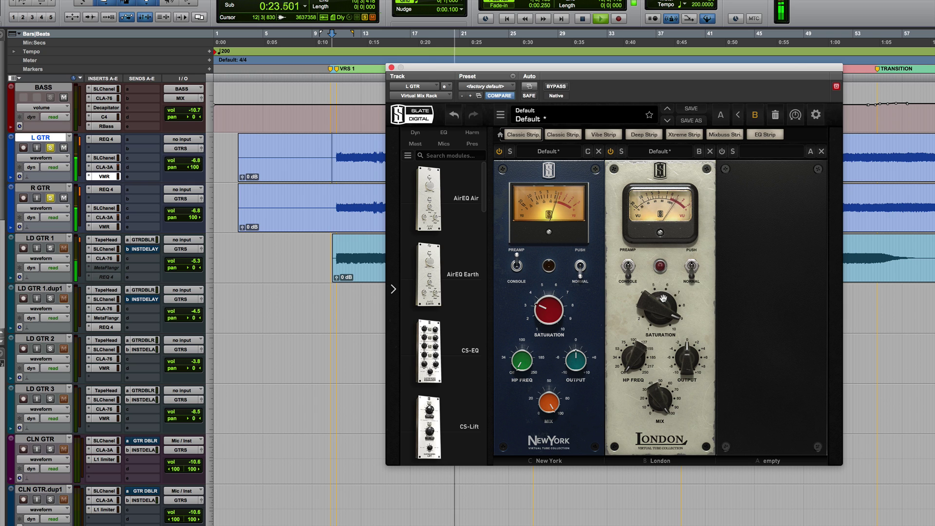
- Set London's saturation to 8.19 and lower its output slightly, comparing the guitars with the module bypassed and active
mouse_move(661, 301)
drag(661, 301, 662, 310)
mouse_move(692, 374)
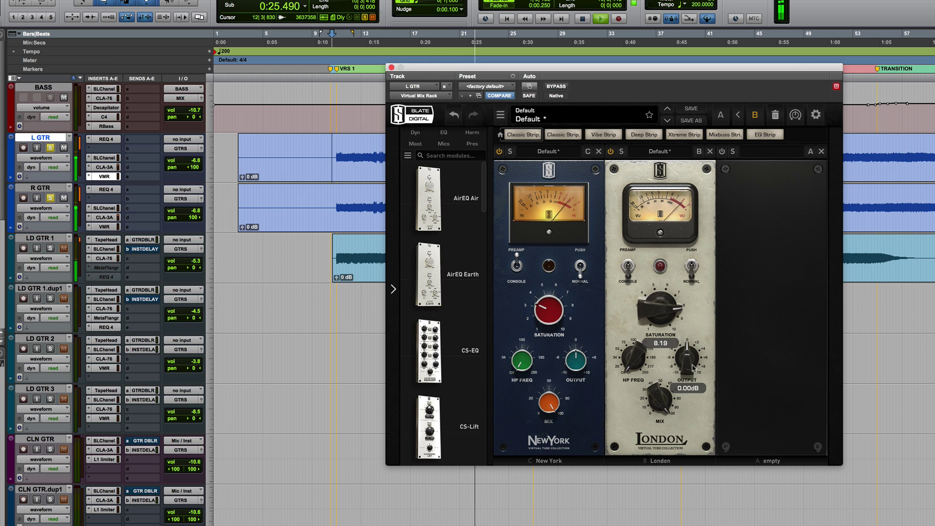
click(610, 151)
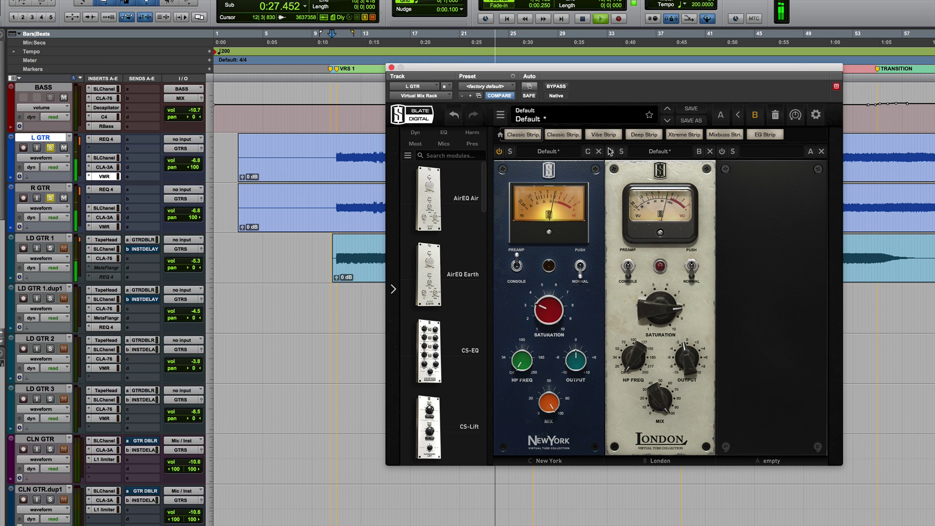
click(610, 151)
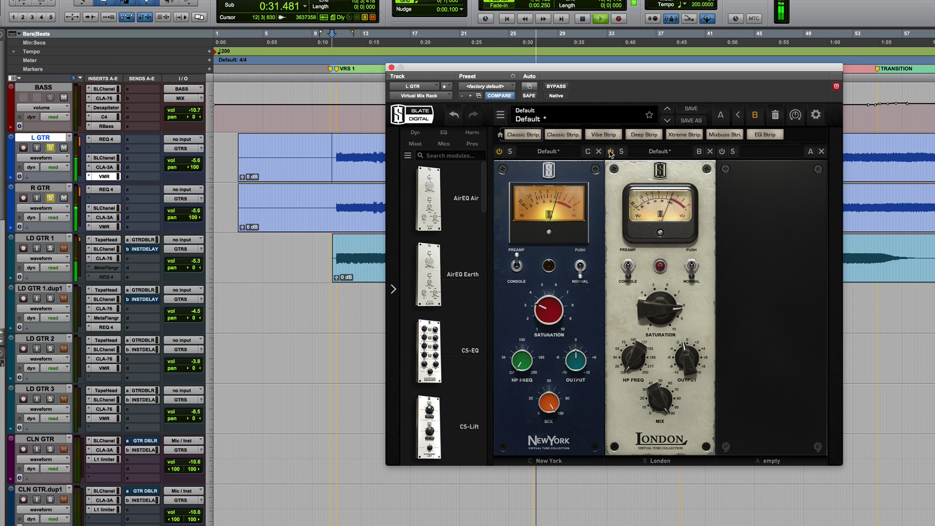
click(610, 152)
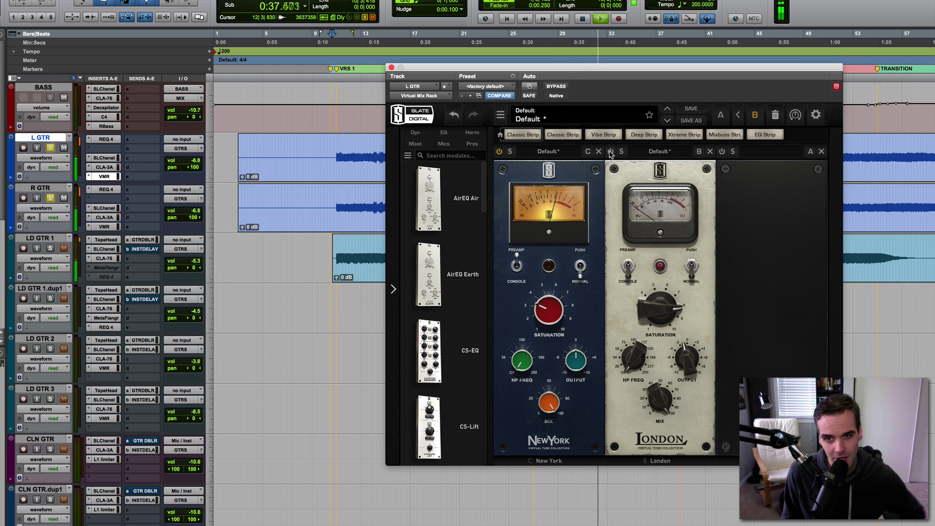
click(611, 152)
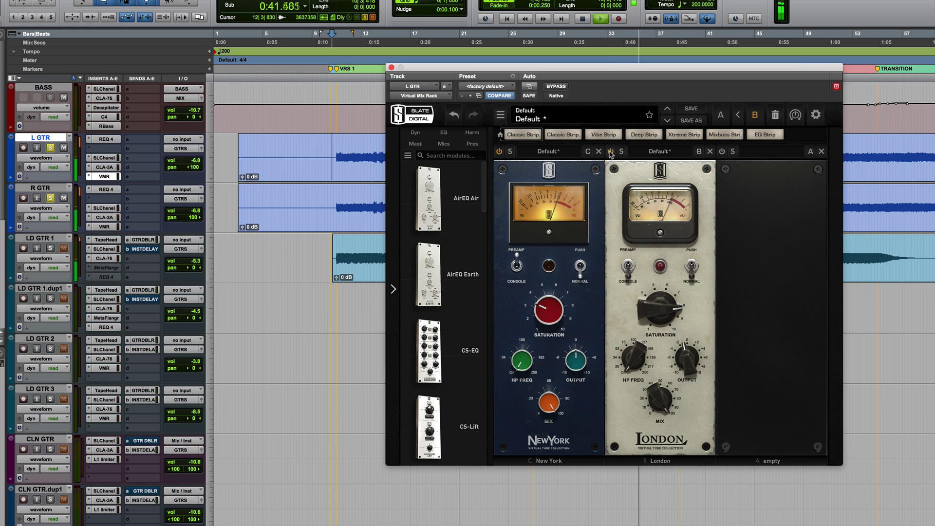
click(611, 152)
click(610, 152)
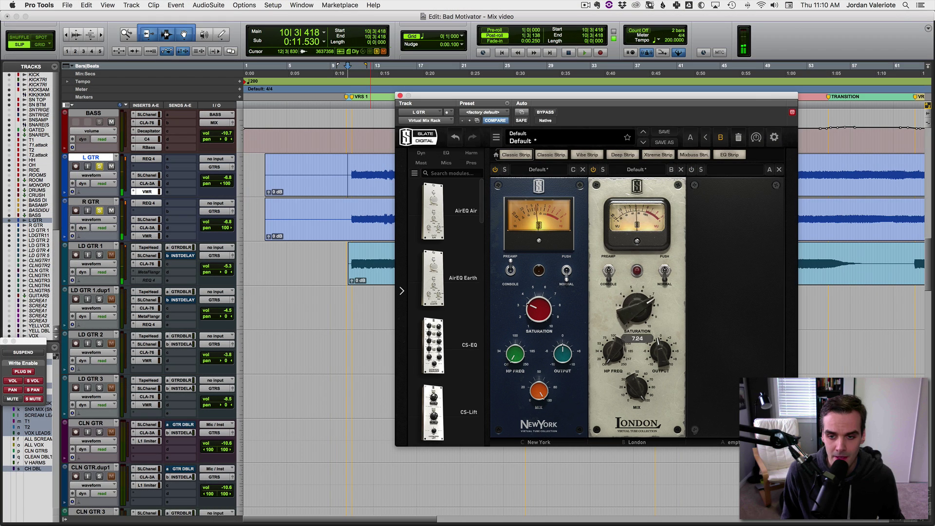
- Lower London's saturation to 2.73 and switch the rack to setting A
drag(657, 312, 618, 406)
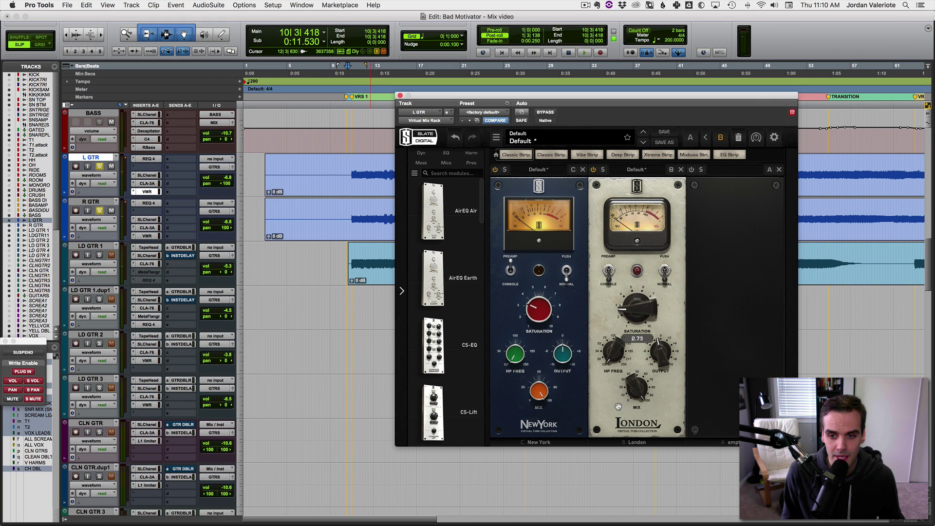
click(690, 138)
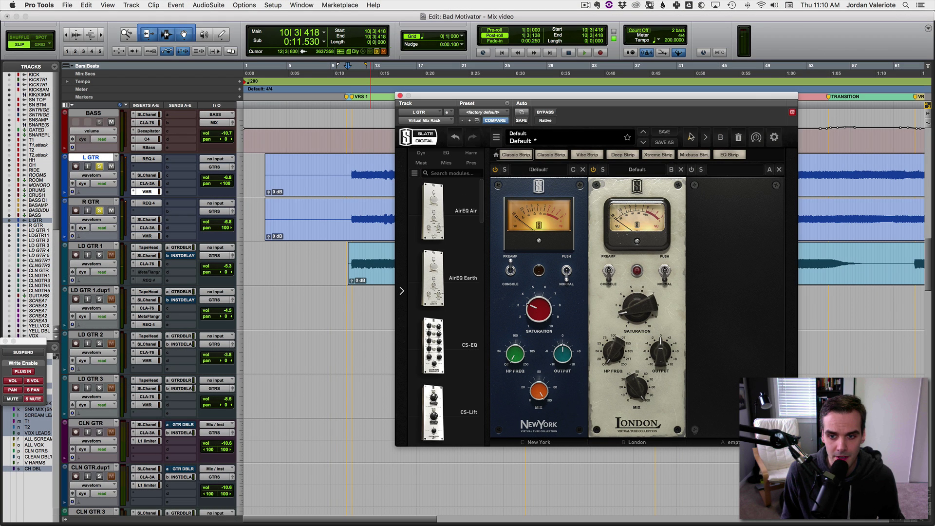
- Play the soloed guitars from the start of the verse and compare the whole rack bypassed and active
click(349, 167)
key(space)
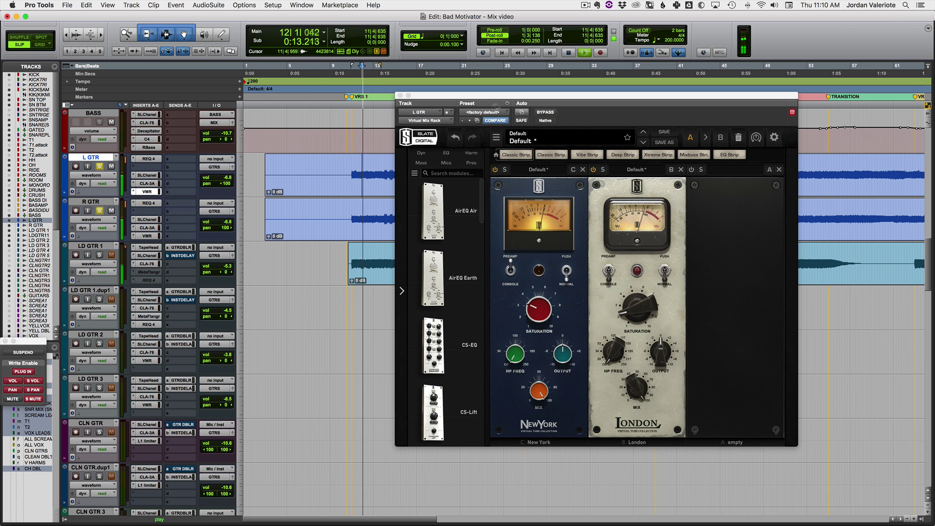
click(540, 114)
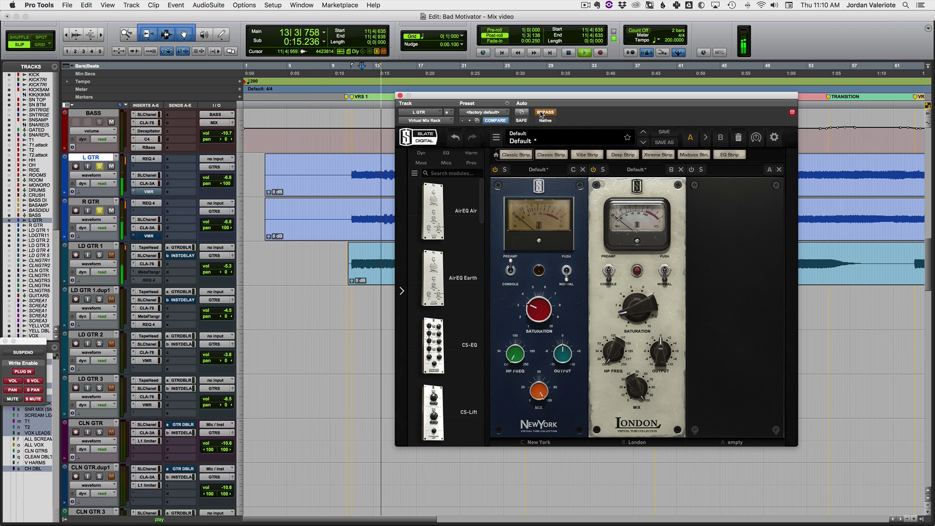
click(541, 114)
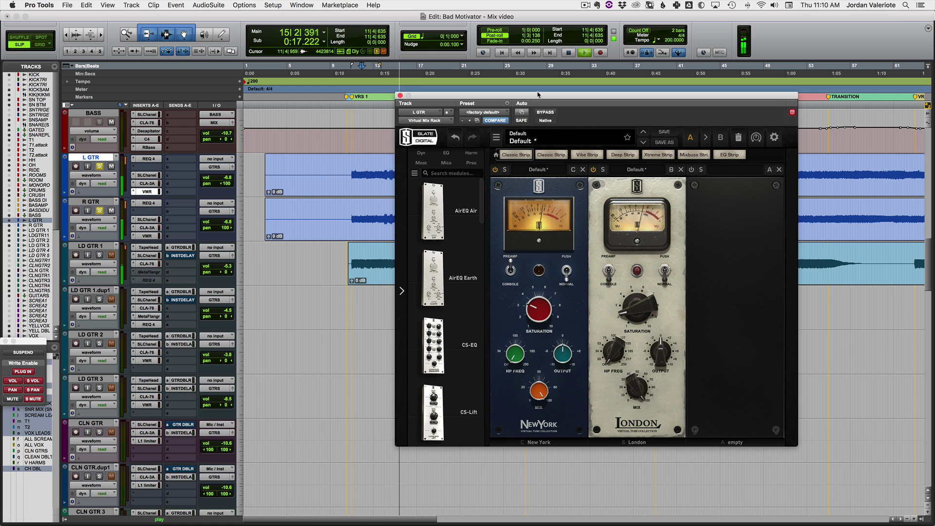
- Move the rack window clear of the tracks and play from just before the chorus, toggling the rack's bypass
drag(535, 100, 467, 208)
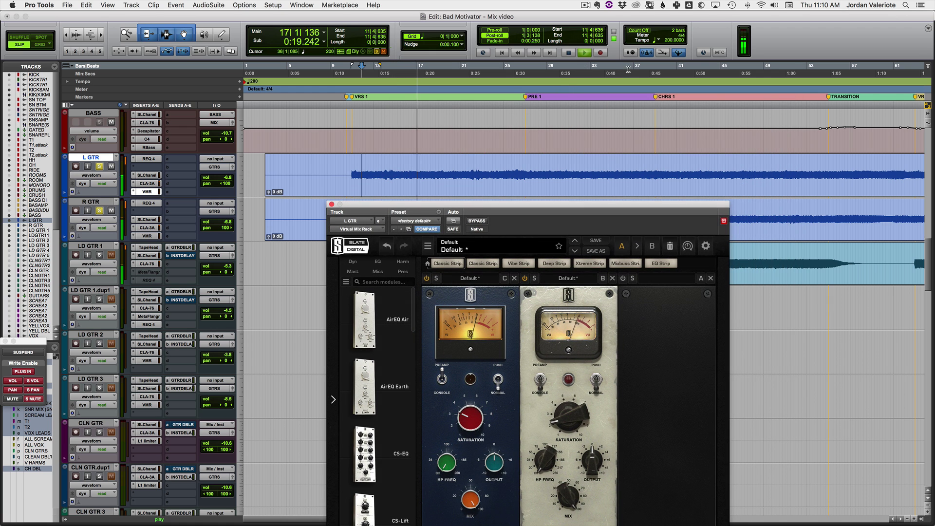
click(631, 137)
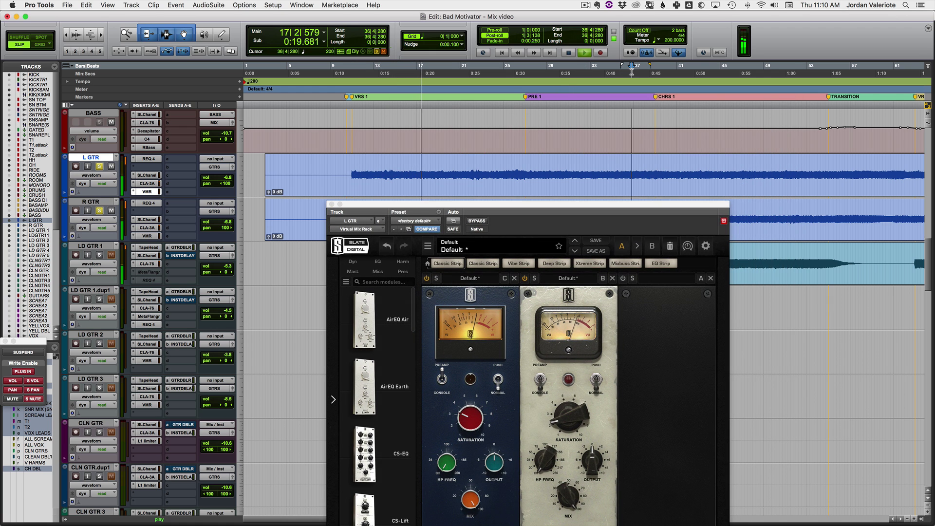
click(476, 221)
click(476, 222)
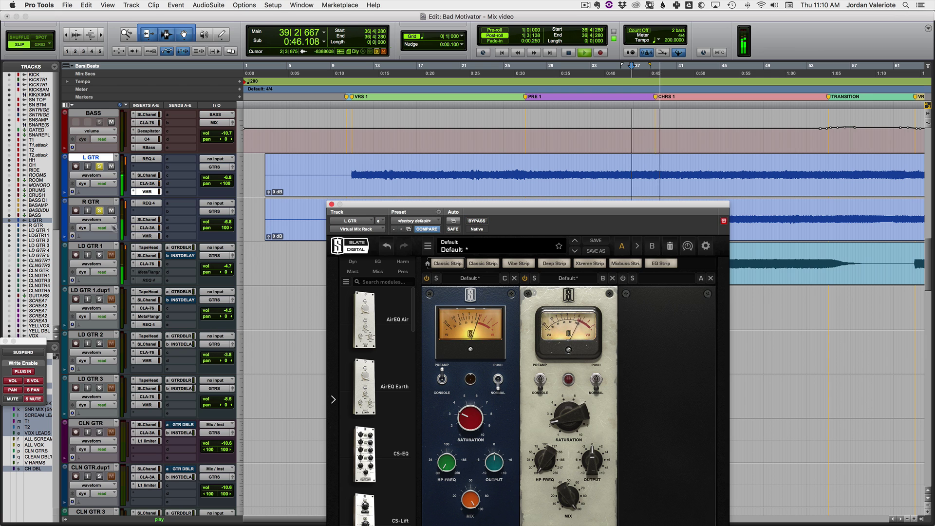
- Unsolo the left and right guitars, move the rack window higher, and compare the rack bypassed and active in the full mix
click(99, 211)
alt+click(99, 210)
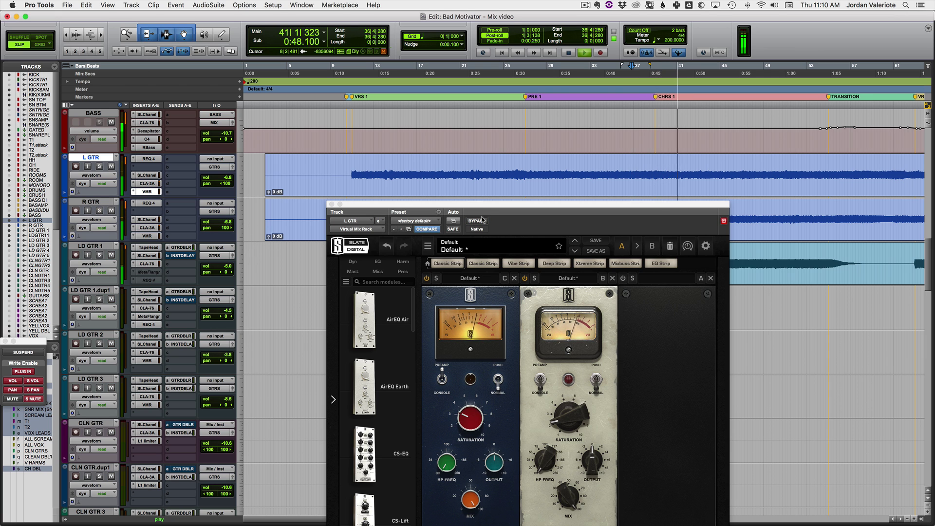
drag(479, 208, 436, 184)
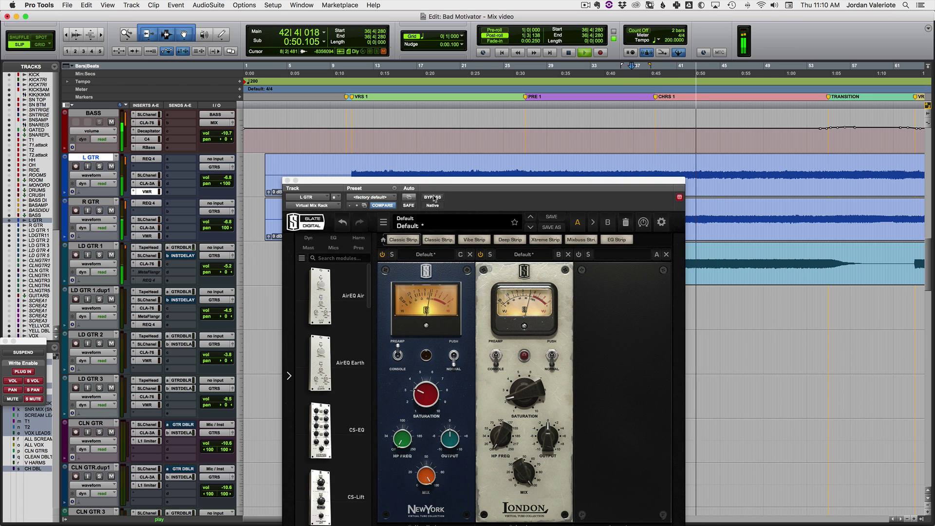
click(433, 198)
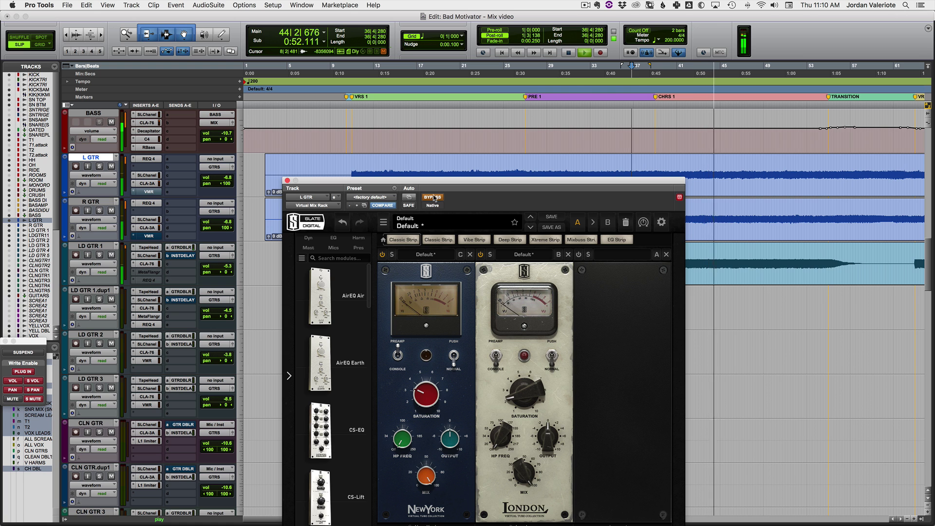
click(433, 197)
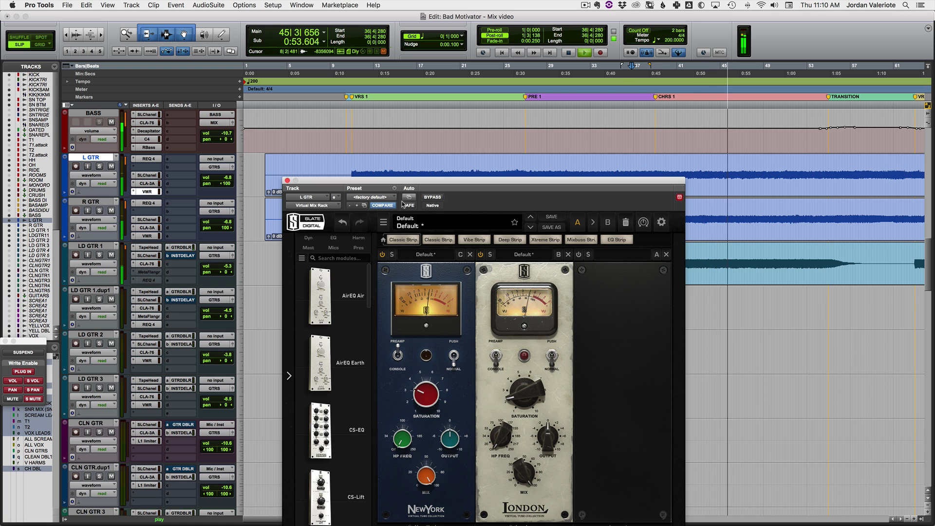
- Close the guitar rack, open the Virtual Mix Rack on the mixer's VOX channel, and move its window clear of the vocal channels
click(286, 182)
key(super+equal)
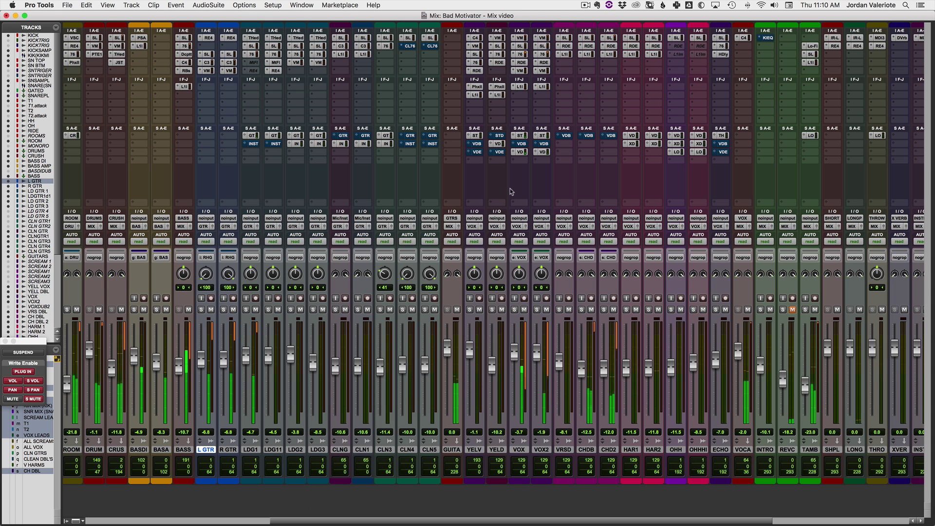
click(520, 72)
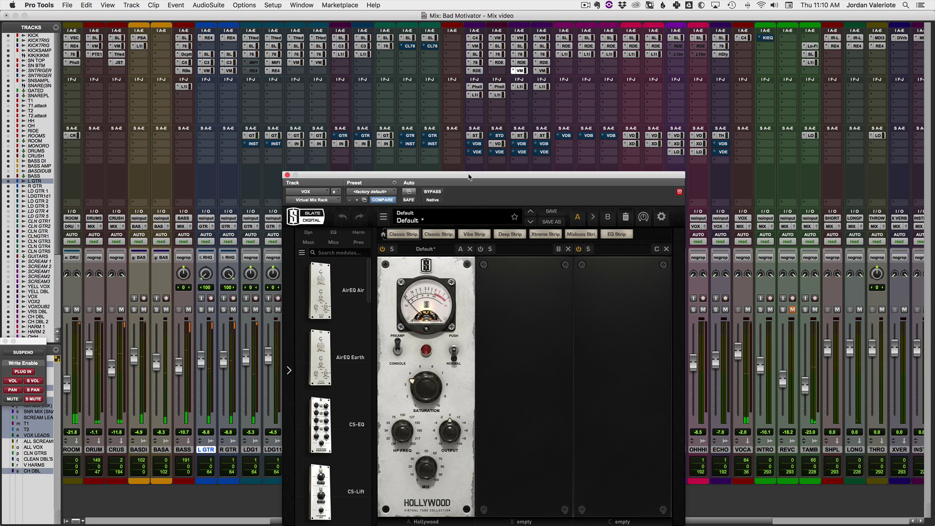
drag(467, 174, 222, 17)
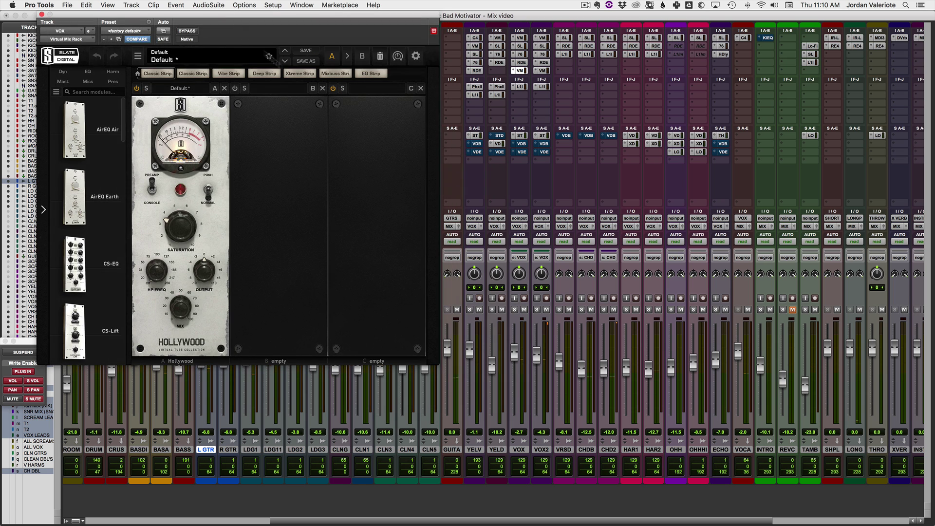
- Solo the VOX and VOX2 channels in the mixer and return to the Edit window
click(514, 310)
click(536, 309)
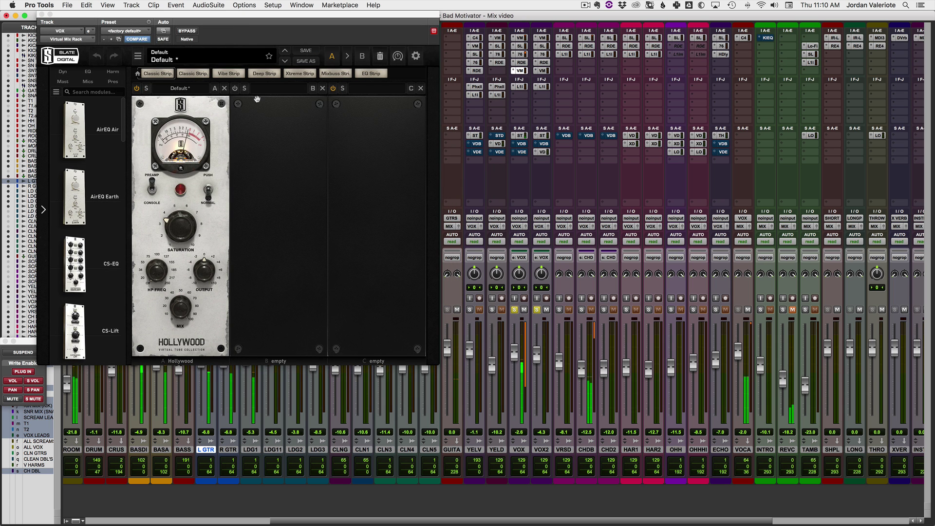
key(super+equal)
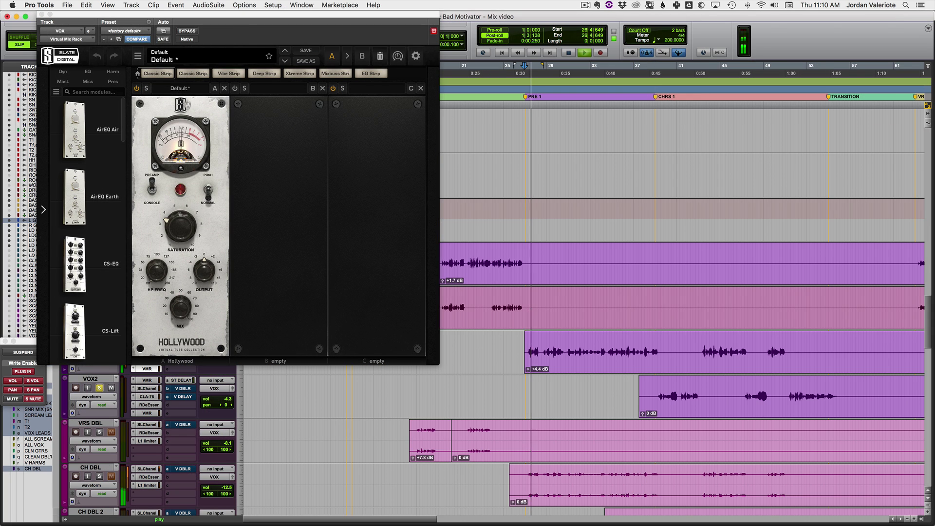
- Play the soloed vocals from around the start of PRE 1, comparing the Hollywood rack bypassed and active, and stop playback
click(183, 32)
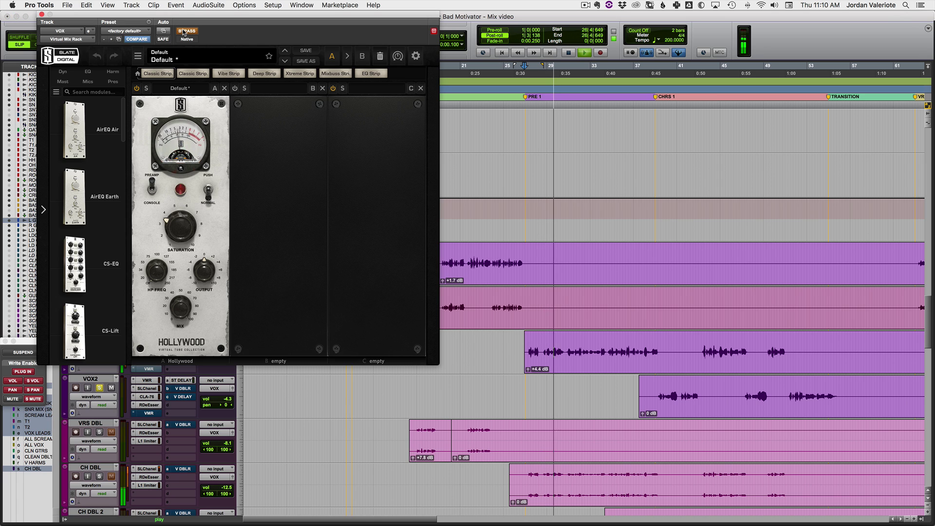
click(184, 32)
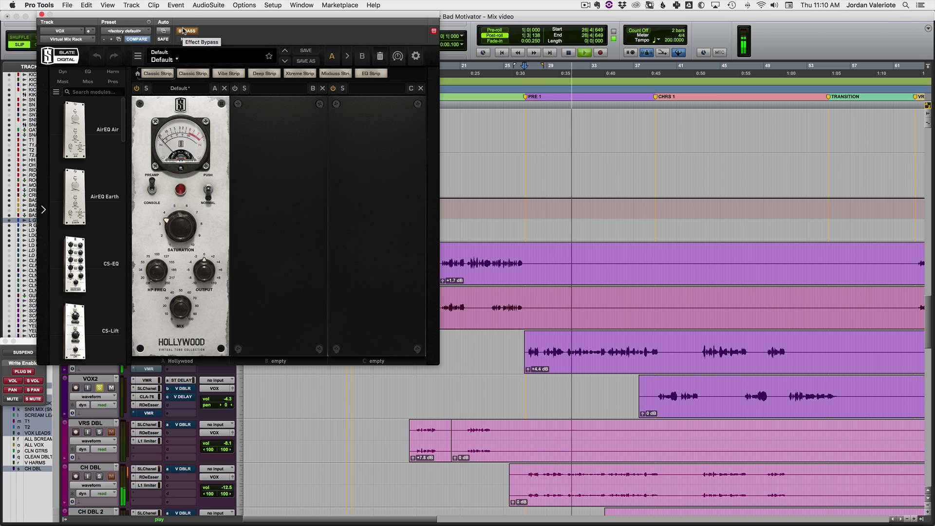
click(184, 32)
key(space)
key(space)
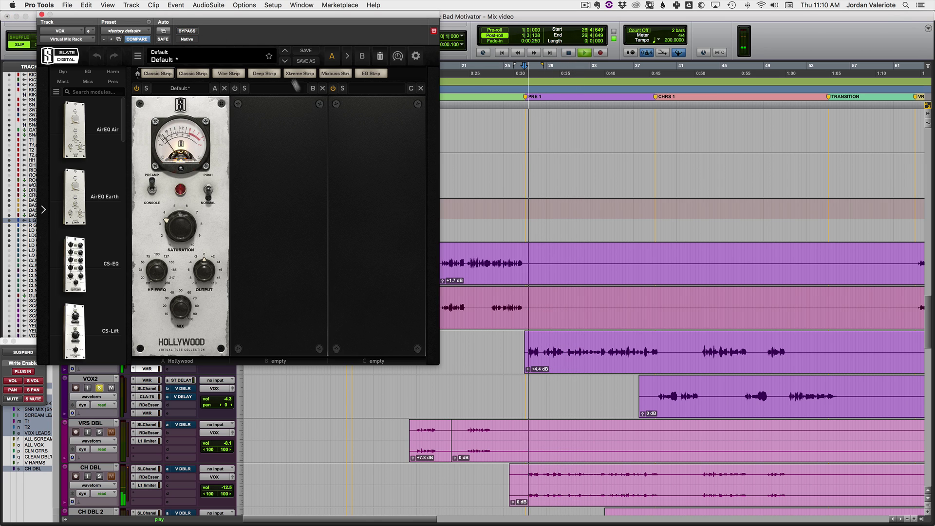
click(187, 31)
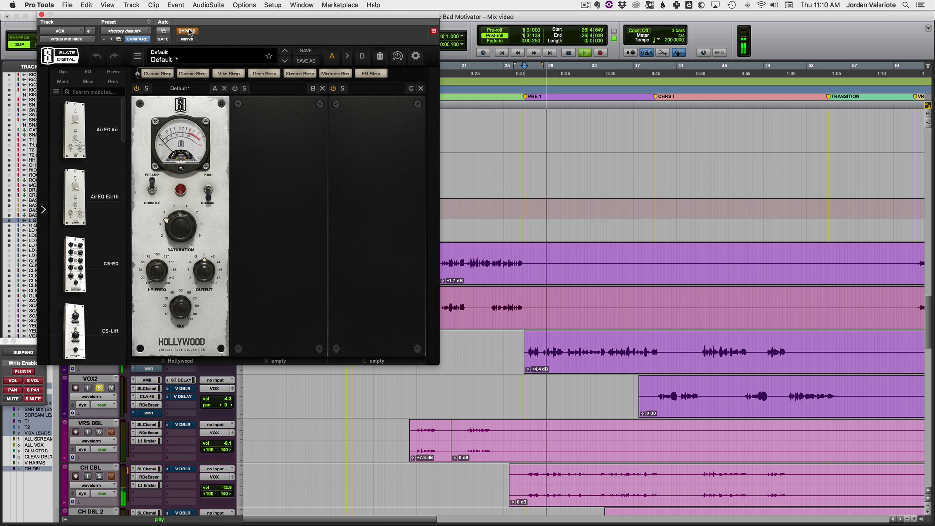
click(187, 32)
key(space)
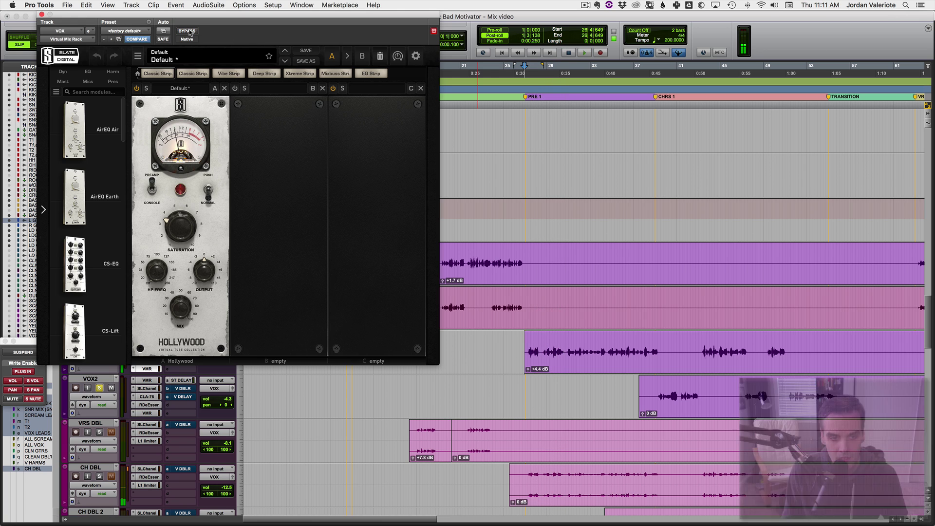